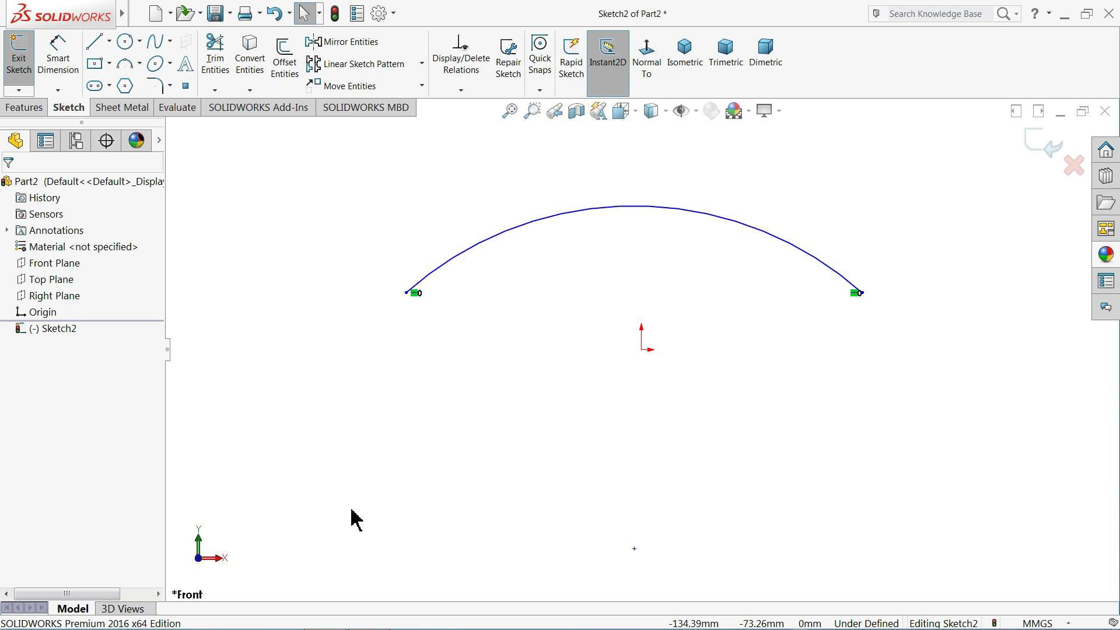
Dimension the arc length via both endpoints and the arc as 250 mm, label above the arc
{"action": "scroll", "coordinate": [647, 300], "scroll_direction": "up", "scroll_amount": 1}
{"action": "scroll", "coordinate": [693, 270], "scroll_direction": "down", "scroll_amount": 3}
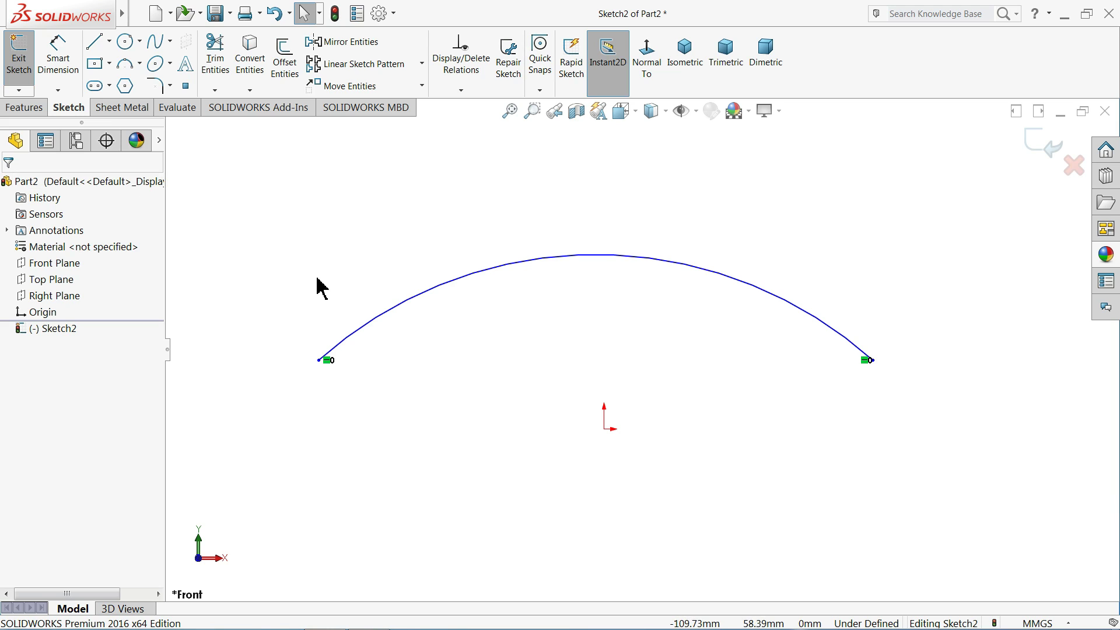
{"action": "left_click", "coordinate": [63, 68]}
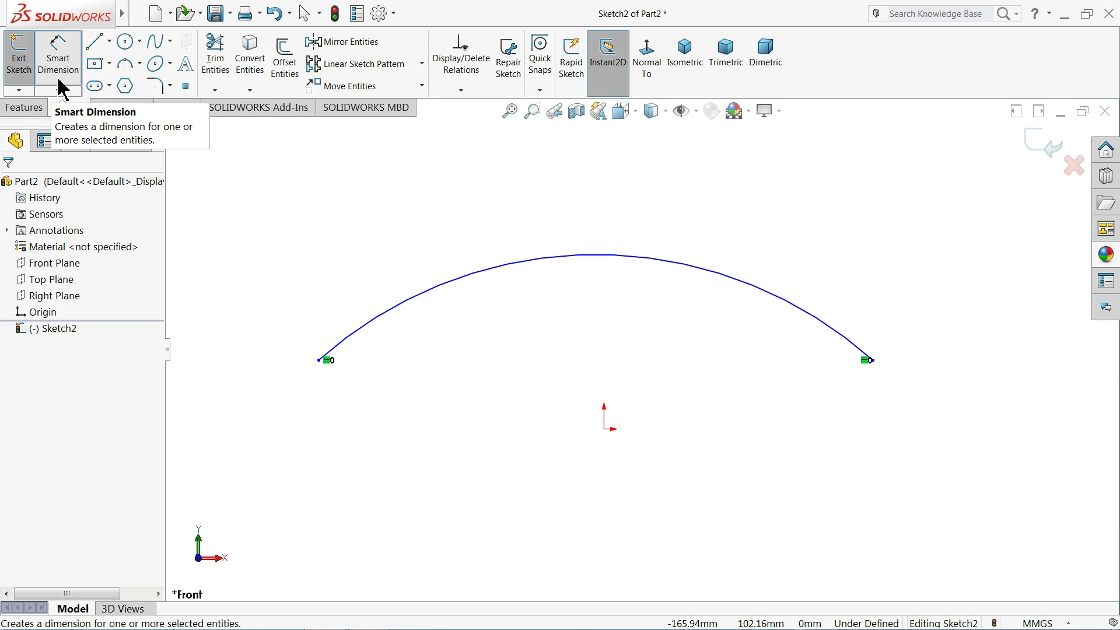
{"action": "left_click", "coordinate": [319, 362]}
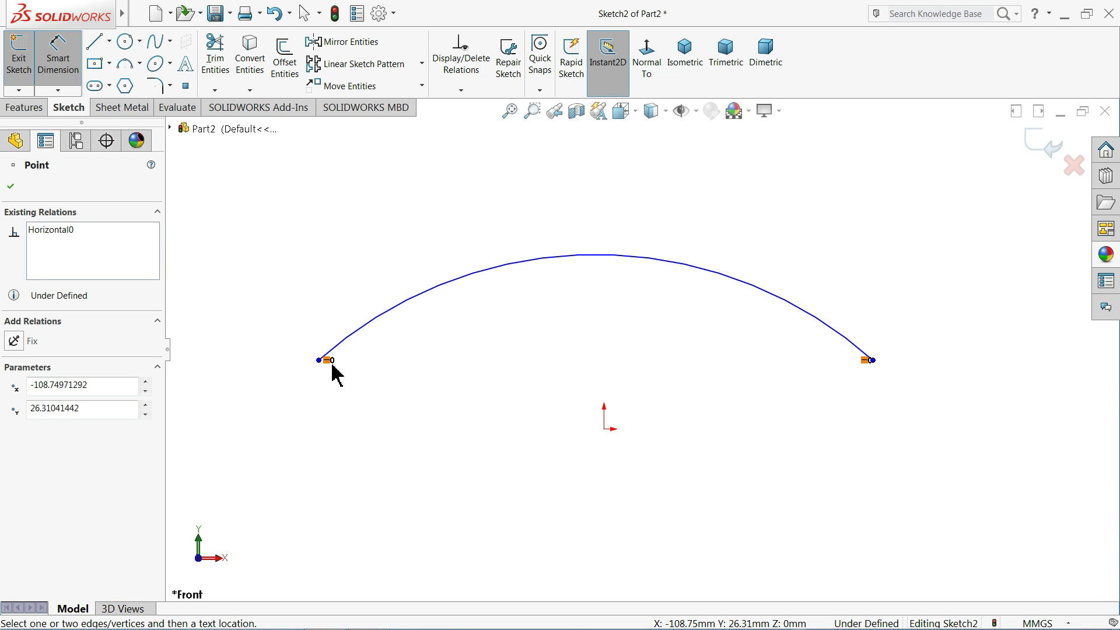
{"action": "left_click", "coordinate": [873, 362]}
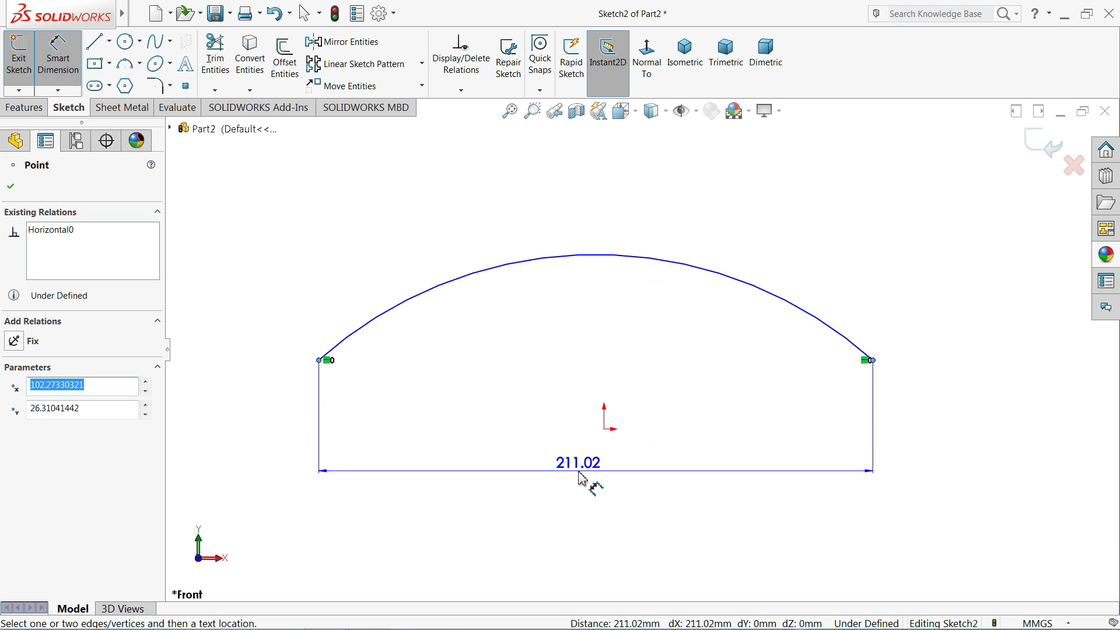
{"action": "left_click", "coordinate": [585, 262]}
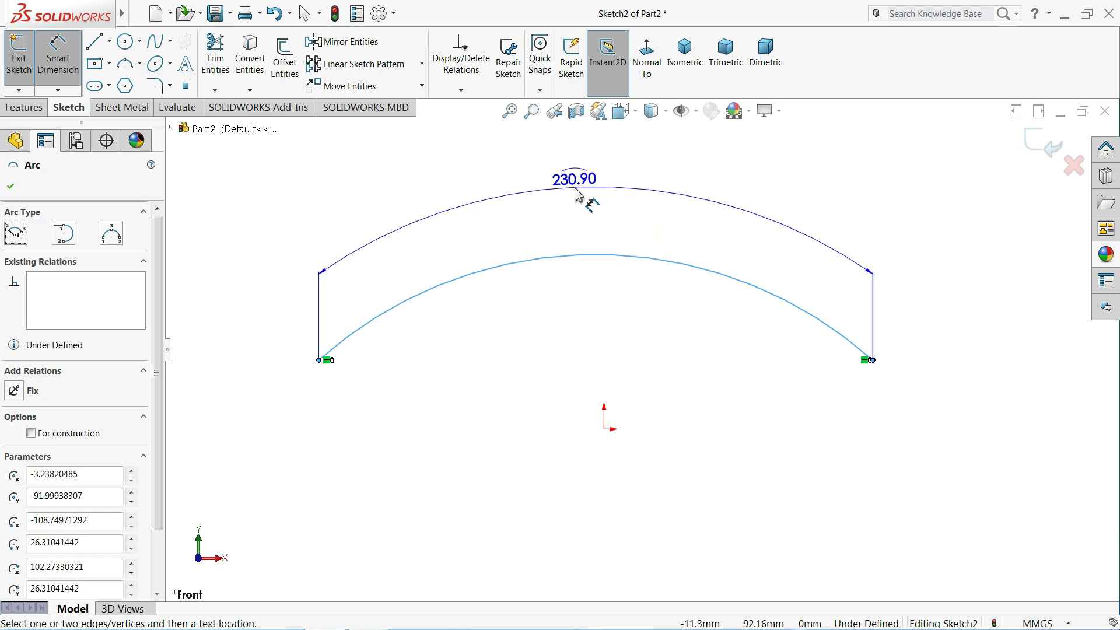
{"action": "scroll", "coordinate": [577, 195], "scroll_direction": "down", "scroll_amount": 1}
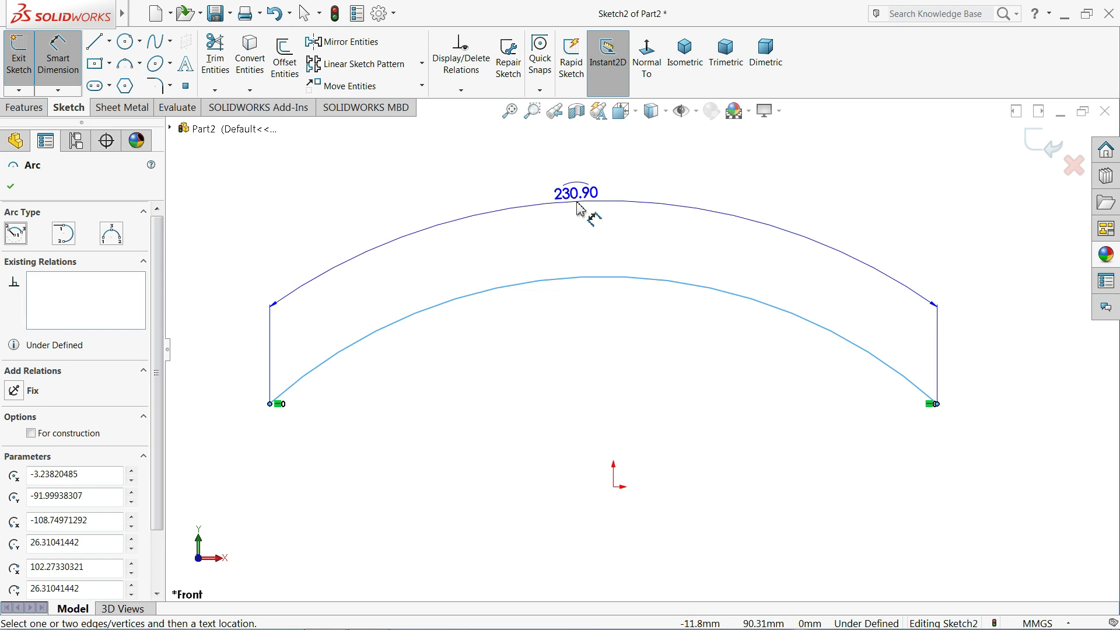
{"action": "left_click", "coordinate": [579, 220]}
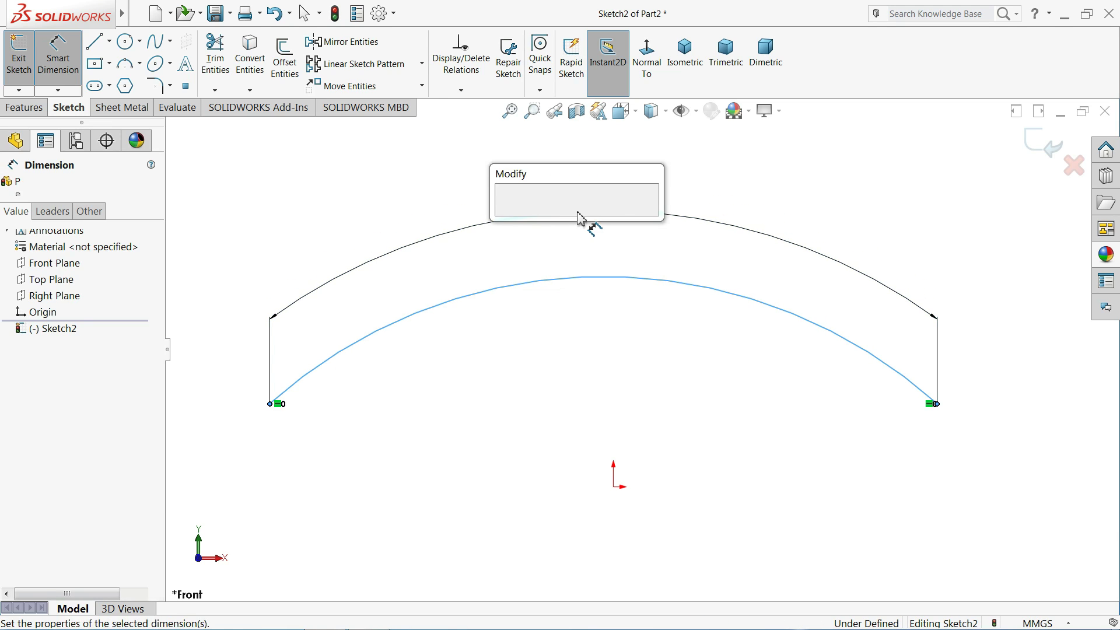
{"action": "type", "text": "250"}
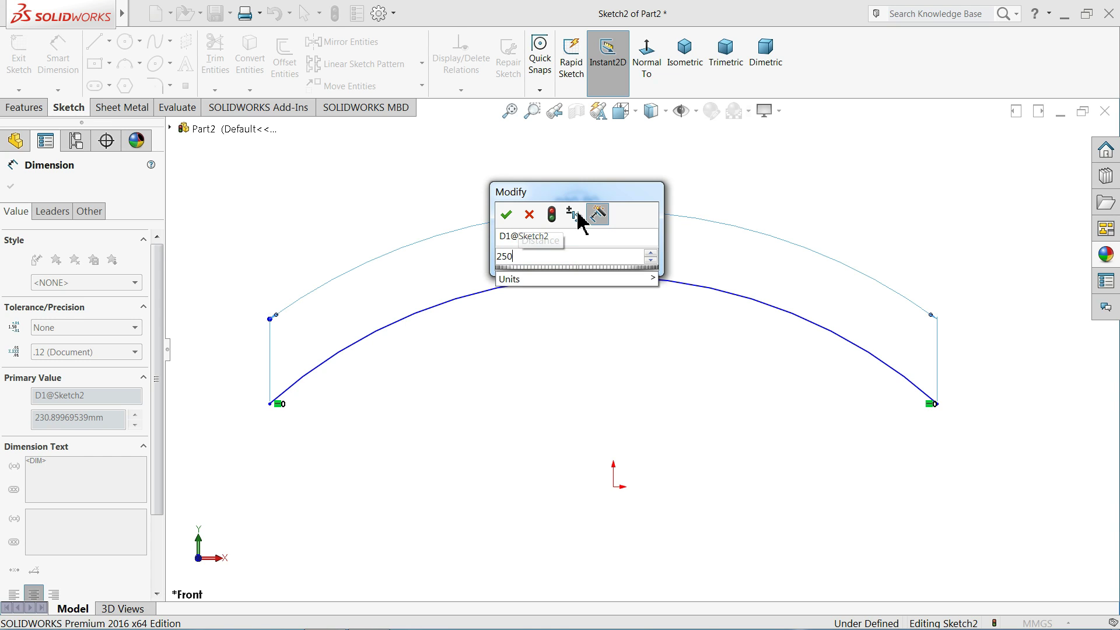
{"action": "key", "text": "Return"}
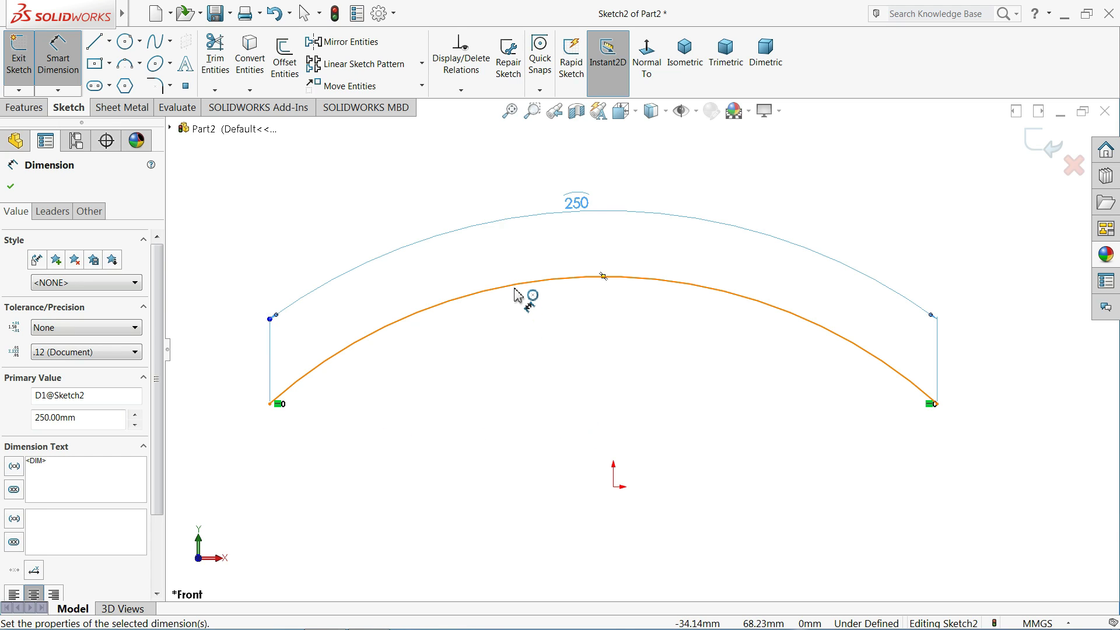
{"action": "mouse_move", "coordinate": [576, 213]}
{"action": "left_mouse_down"}
{"action": "mouse_move", "coordinate": [629, 224]}
{"action": "mouse_move", "coordinate": [592, 225]}
{"action": "left_mouse_up"}
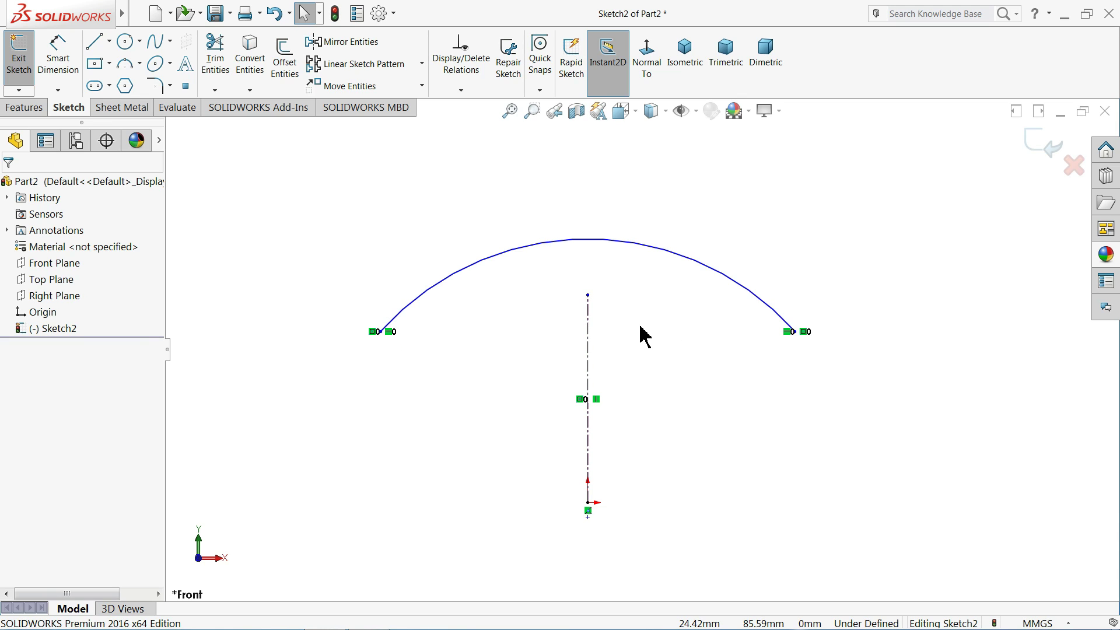
Dimension the angle between the arc endpoints about the origin centre as 90°, label above the arc
{"action": "scroll", "coordinate": [672, 328], "scroll_direction": "down", "scroll_amount": 1}
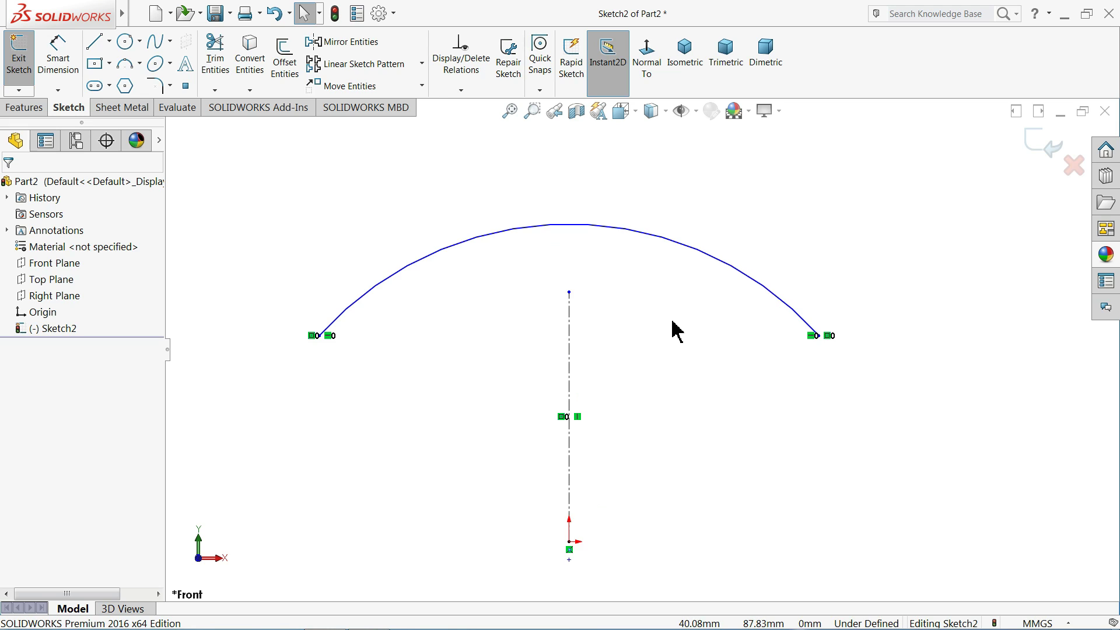
{"action": "left_click", "coordinate": [59, 58]}
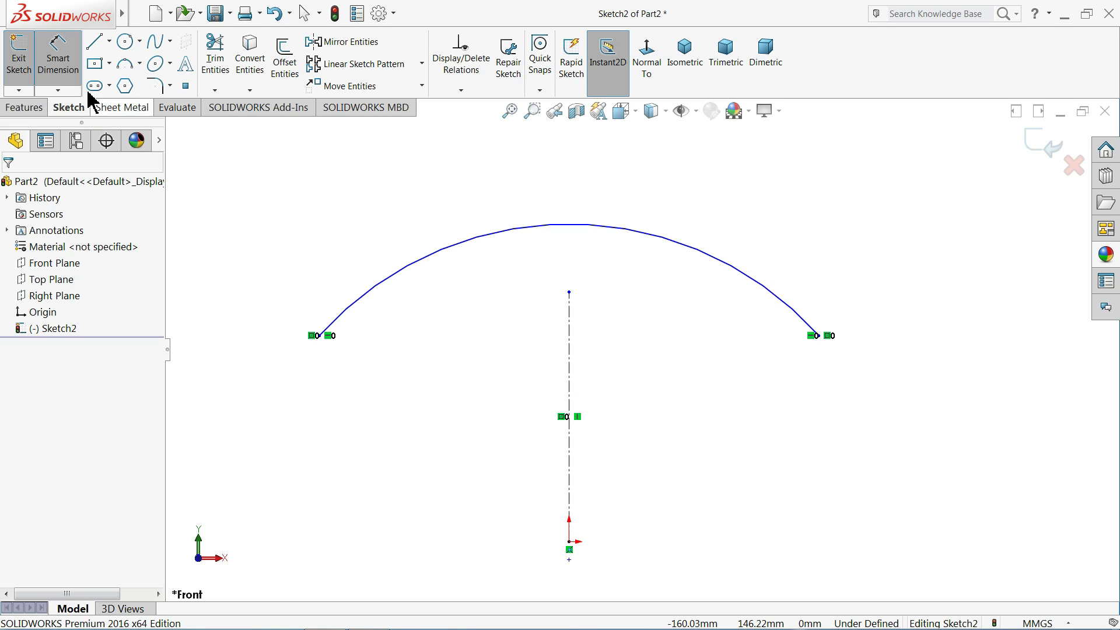
{"action": "left_click", "coordinate": [319, 338]}
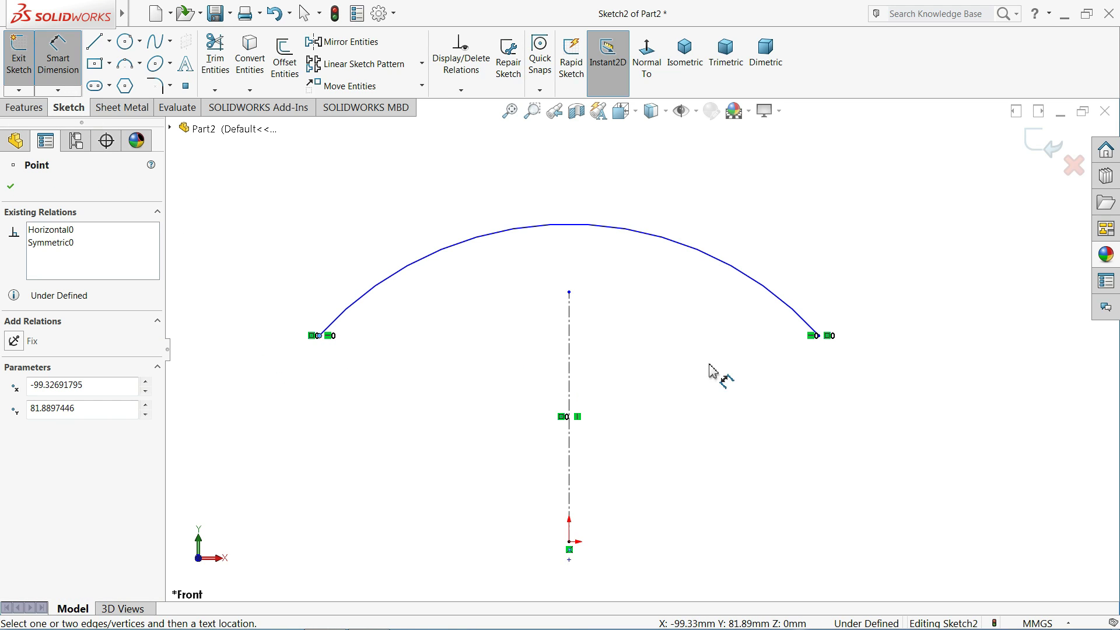
{"action": "left_click", "coordinate": [819, 337]}
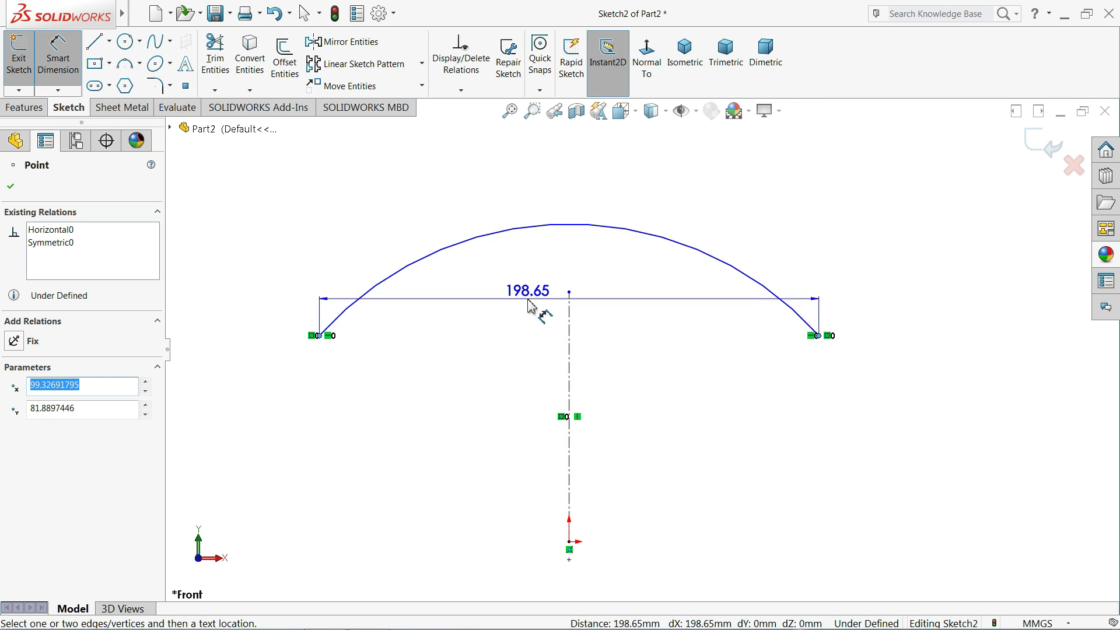
{"action": "left_click", "coordinate": [569, 543]}
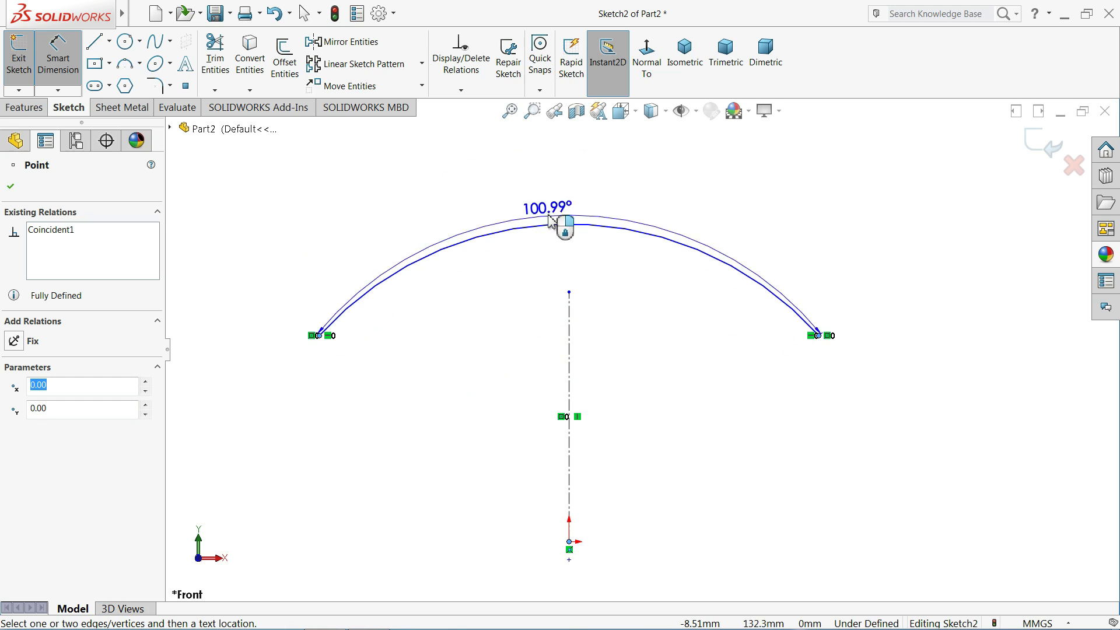
{"action": "left_click", "coordinate": [557, 169]}
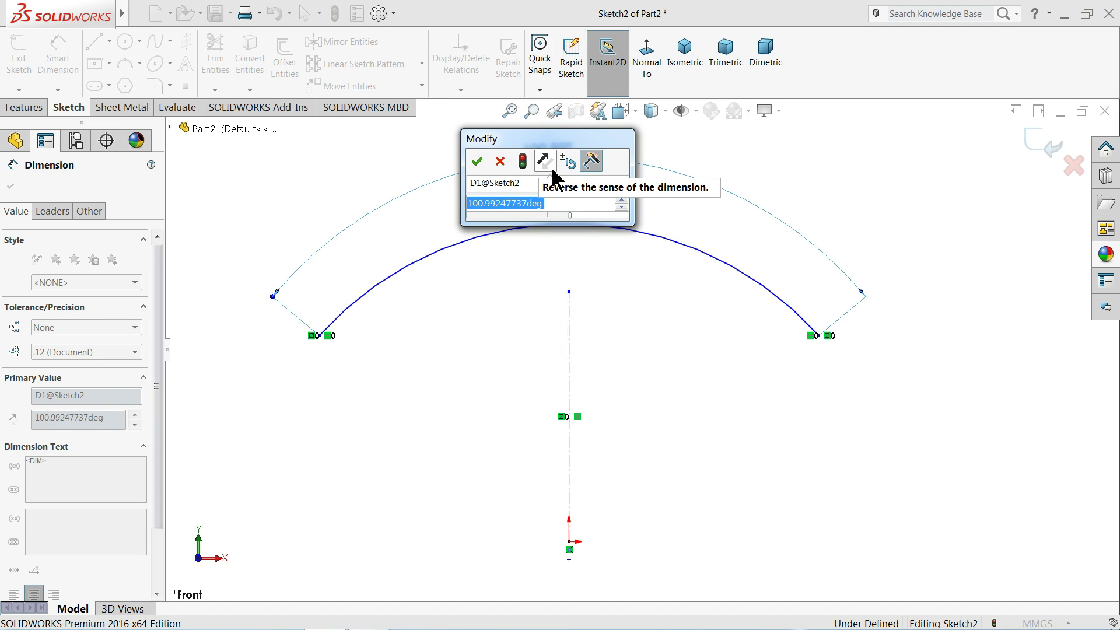
{"action": "type", "text": "90"}
{"action": "key", "text": "Return"}
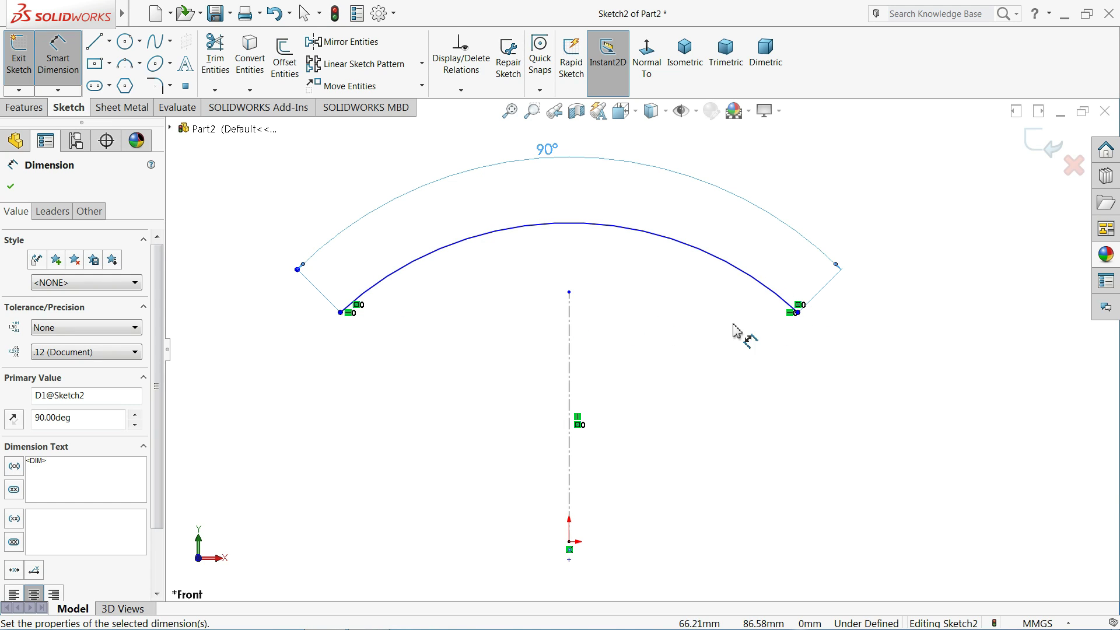
{"action": "left_click_drag", "start_coordinate": [549, 153], "coordinate": [579, 178]}
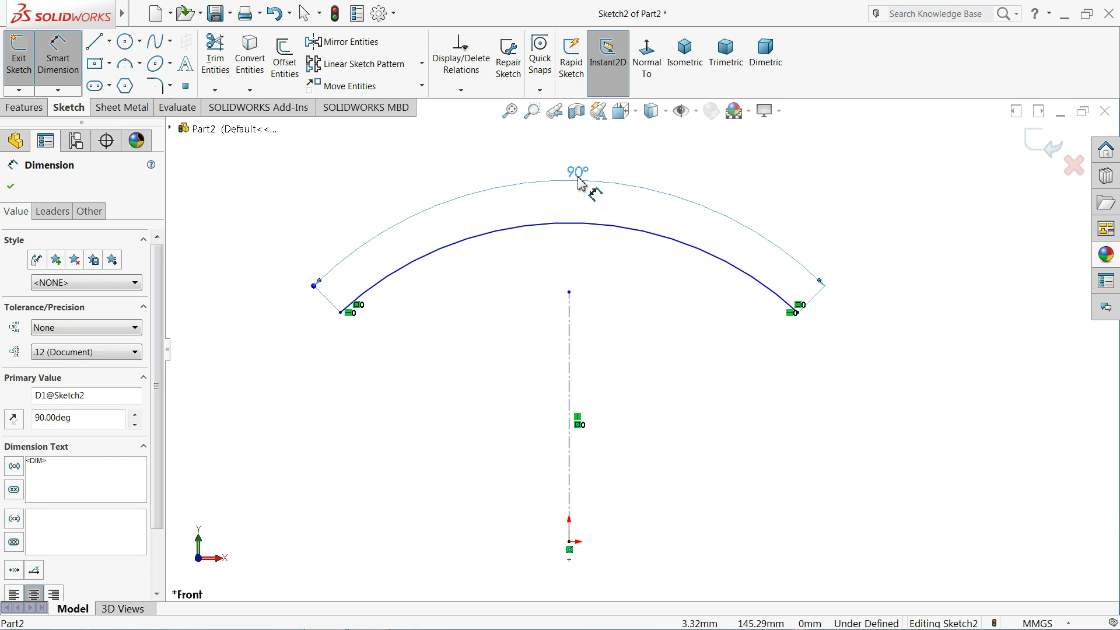
Dimension the slanted line's angle from the vertical axis at the origin as 45°
{"action": "left_click", "coordinate": [489, 333]}
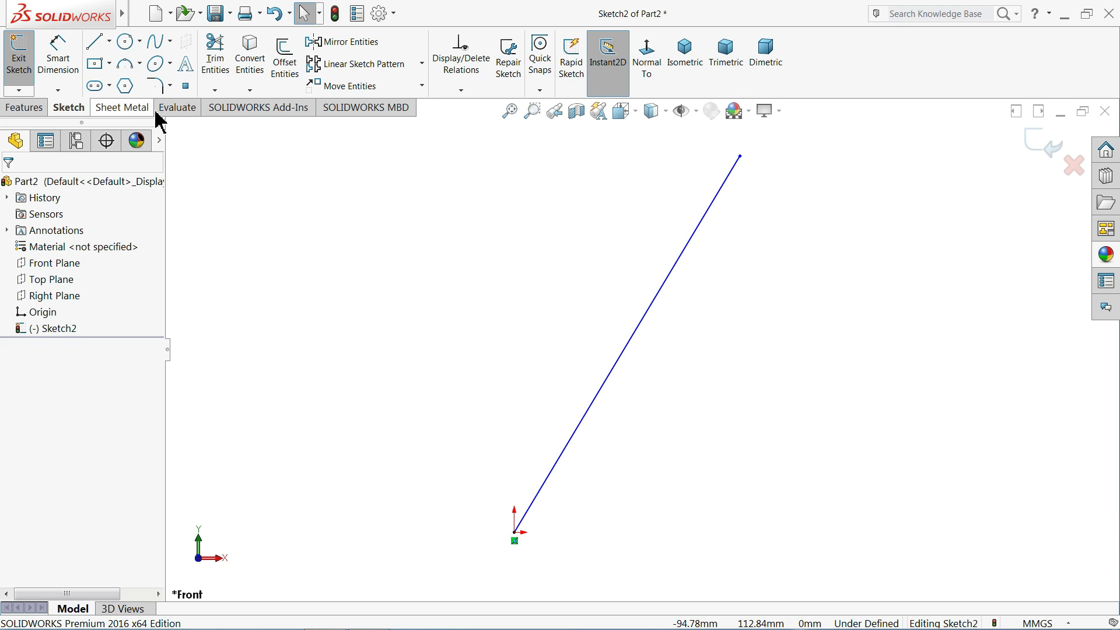
{"action": "left_click", "coordinate": [58, 55]}
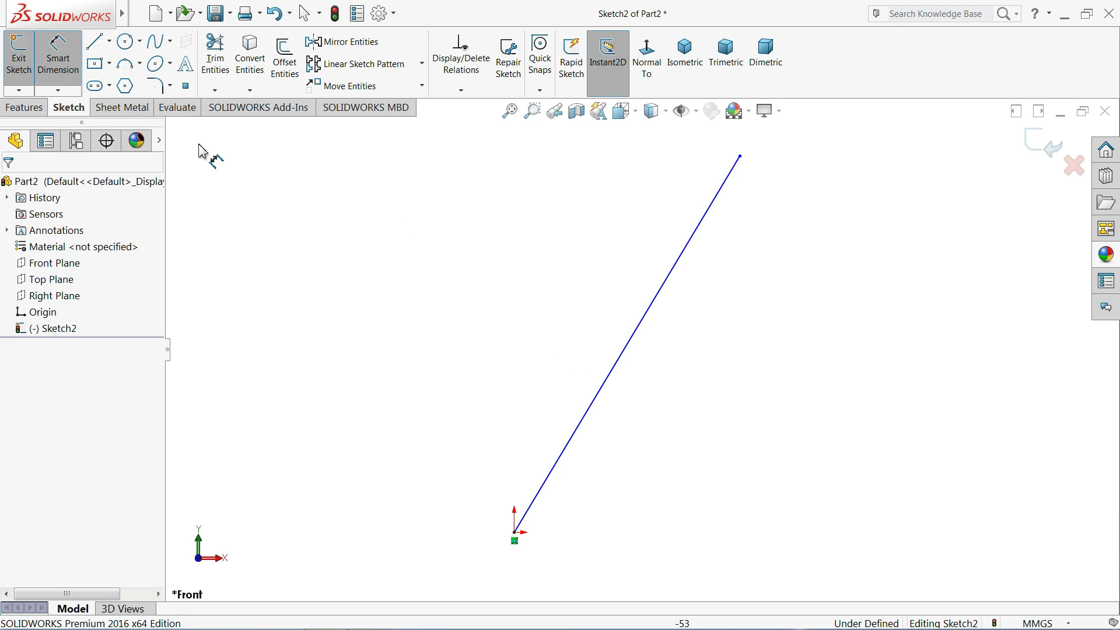
{"action": "left_click", "coordinate": [646, 314]}
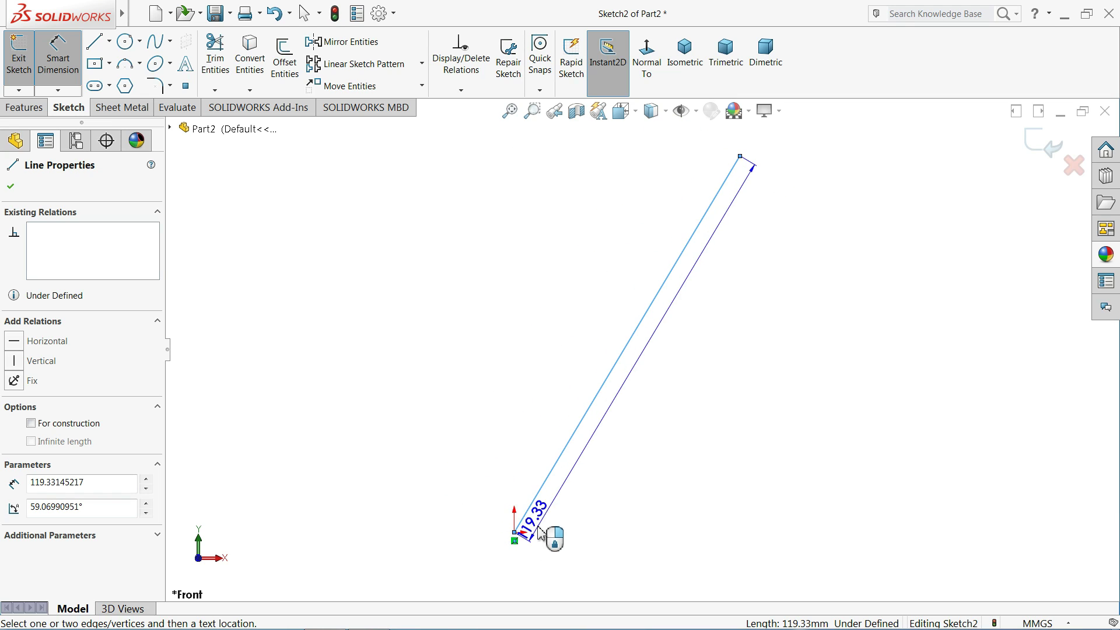
{"action": "left_click", "coordinate": [515, 533]}
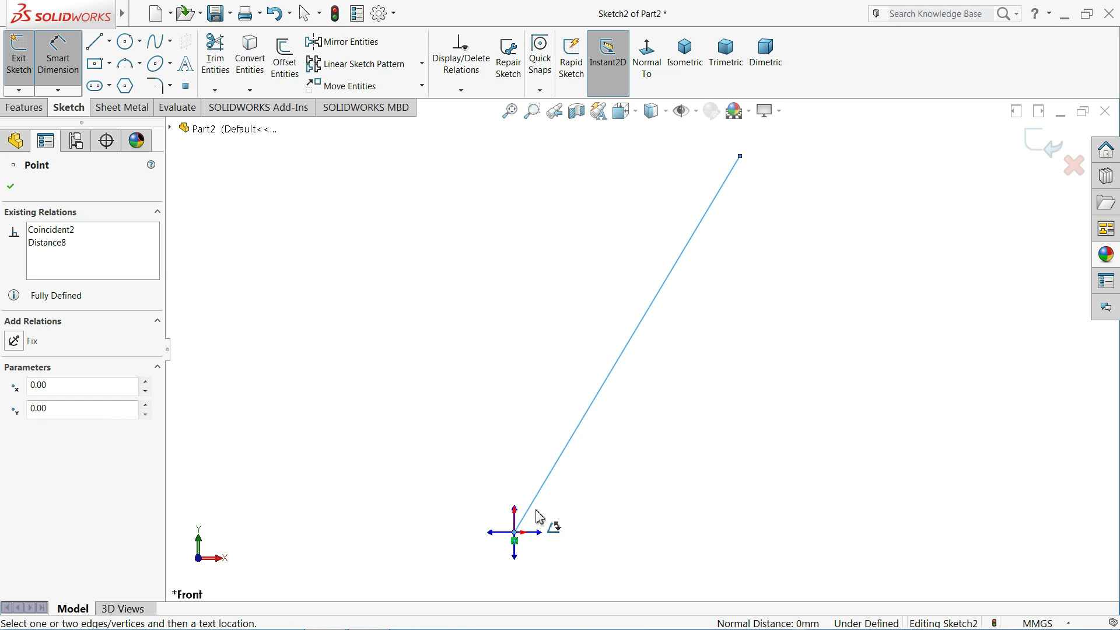
{"action": "left_click", "coordinate": [517, 519]}
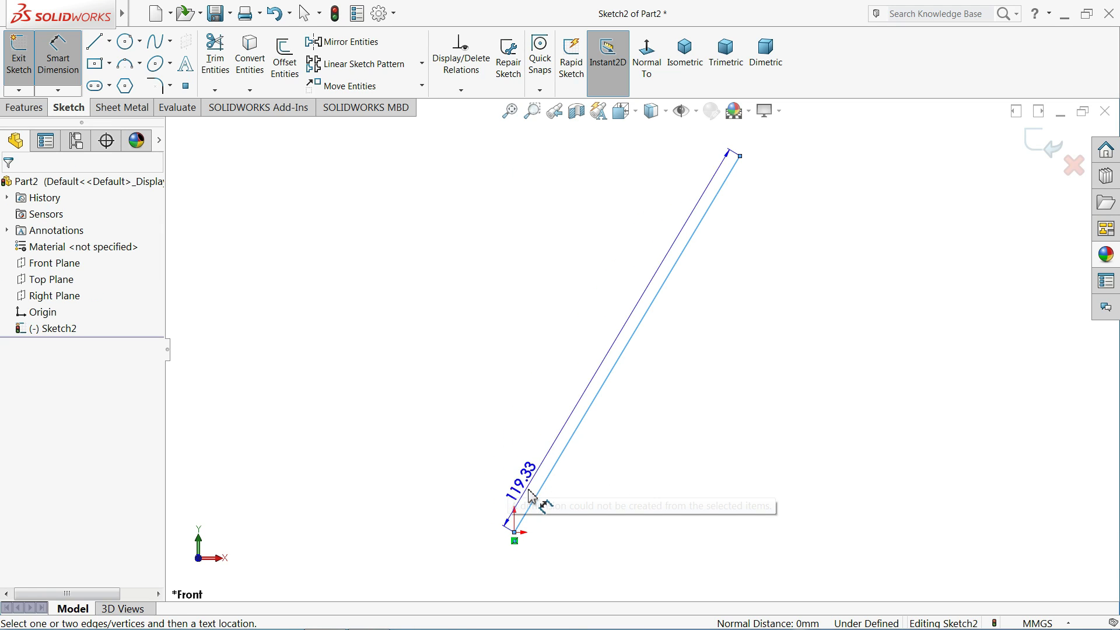
{"action": "left_click", "coordinate": [518, 521]}
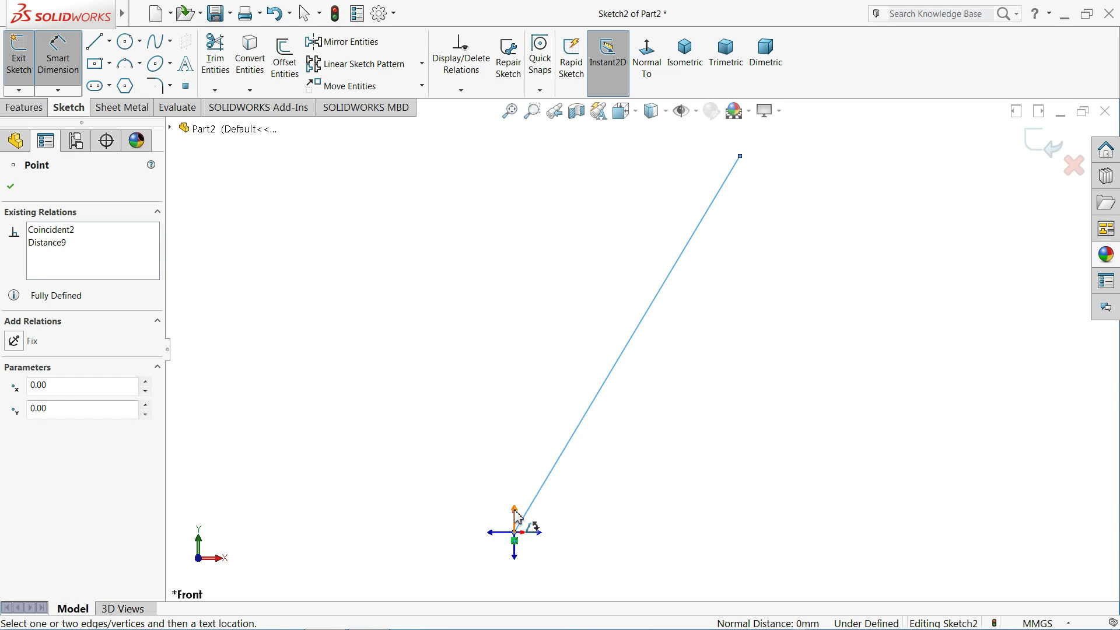
{"action": "left_click", "coordinate": [516, 513]}
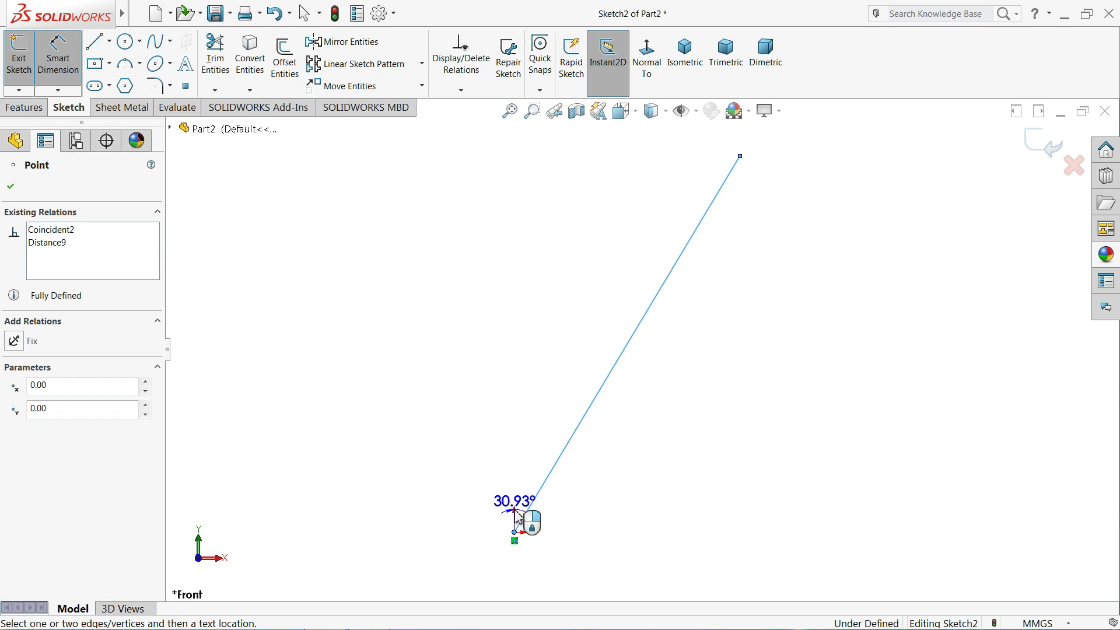
{"action": "left_click", "coordinate": [582, 188]}
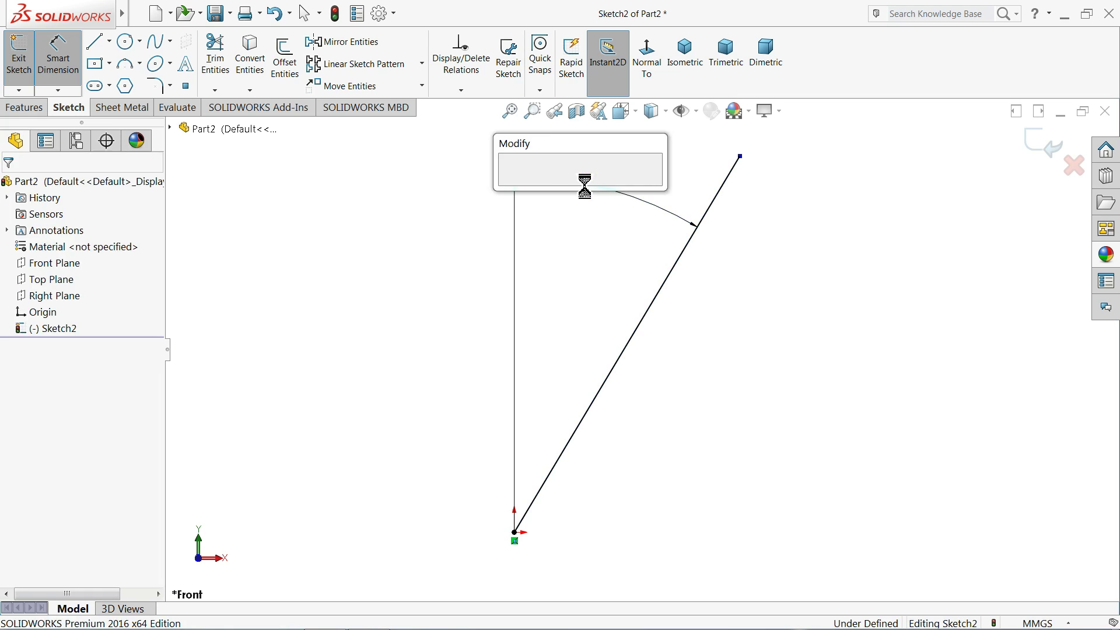
{"action": "left_click_drag", "start_coordinate": [541, 166], "coordinate": [315, 219]}
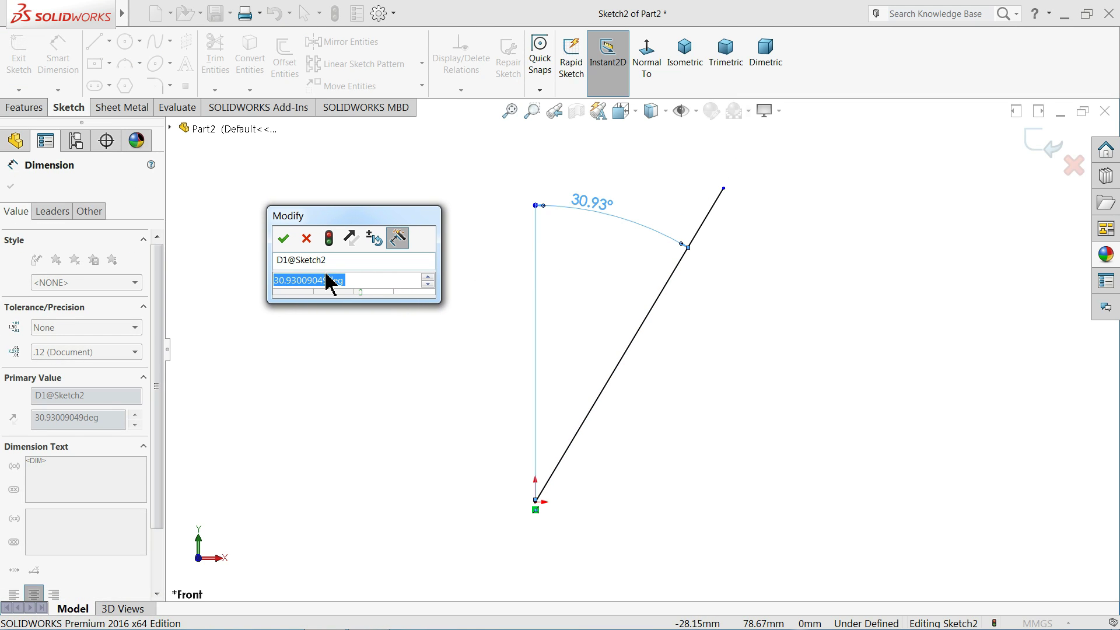
{"action": "type", "text": "45"}
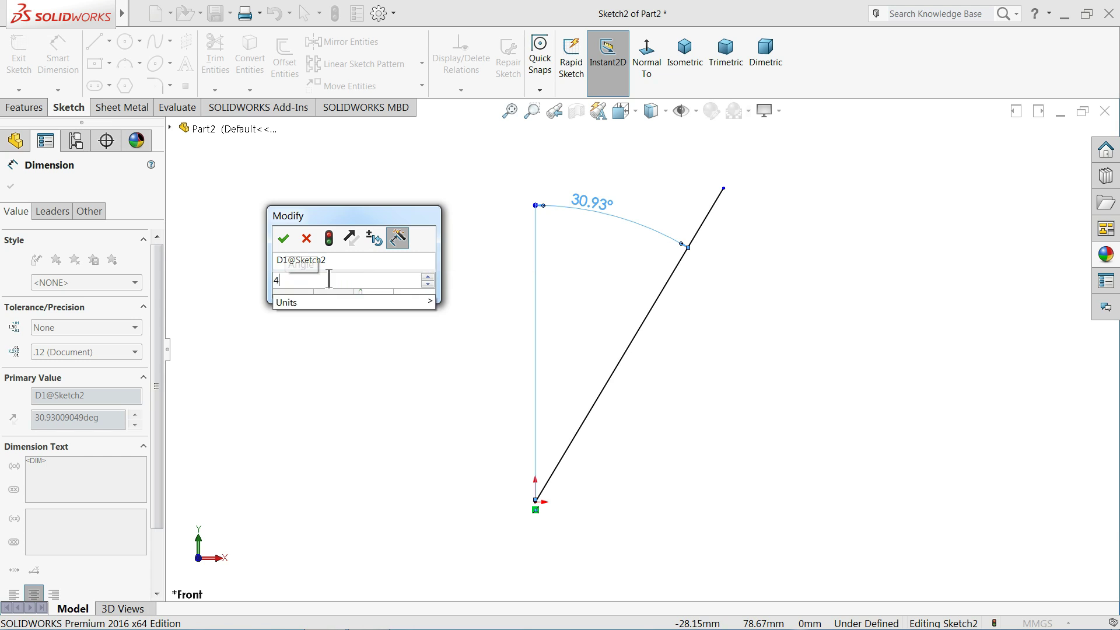
{"action": "key", "text": "Return"}
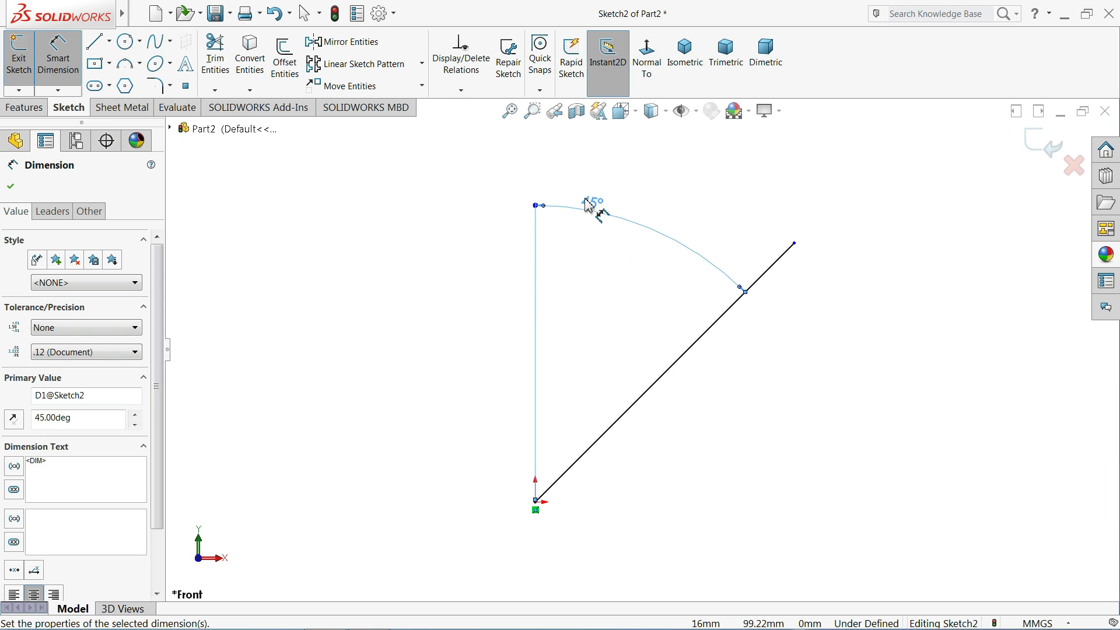
{"action": "left_click_drag", "start_coordinate": [594, 204], "coordinate": [665, 133]}
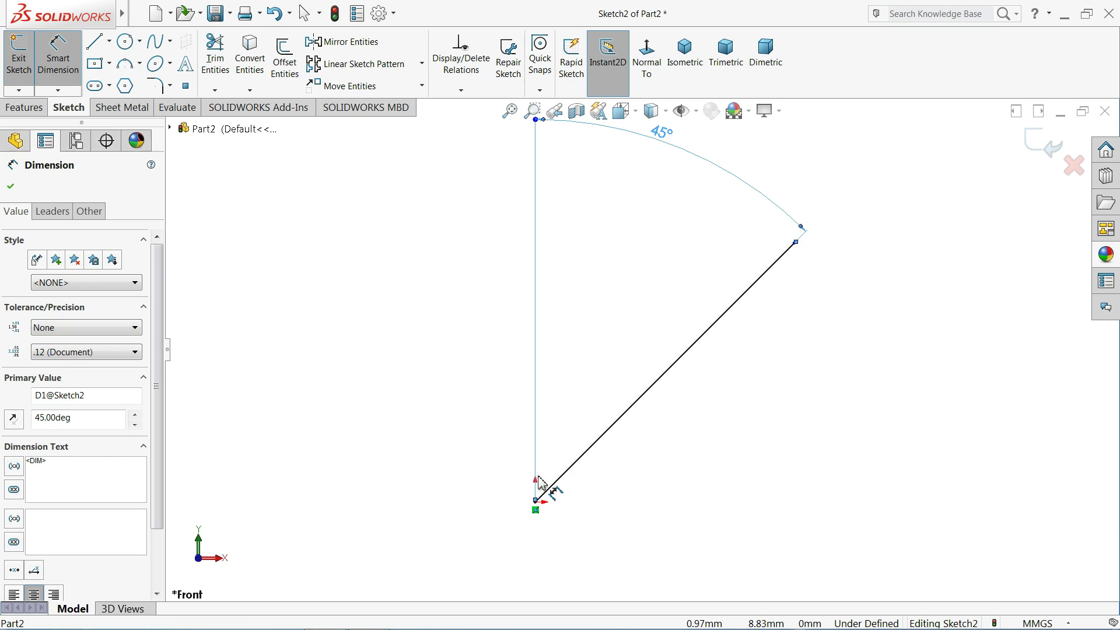
Drag the arc inward to give it a smaller radius
{"action": "scroll", "coordinate": [639, 324], "scroll_direction": "up", "scroll_amount": 1}
{"action": "scroll", "coordinate": [638, 292], "scroll_direction": "down", "scroll_amount": 1}
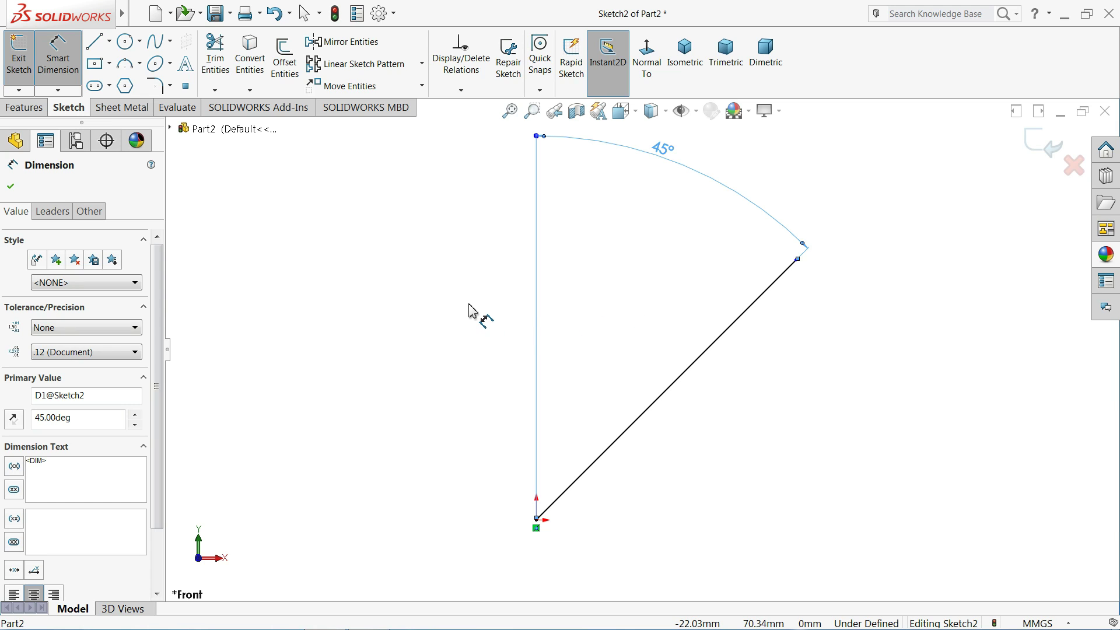
{"action": "left_click_drag", "start_coordinate": [664, 153], "coordinate": [644, 202]}
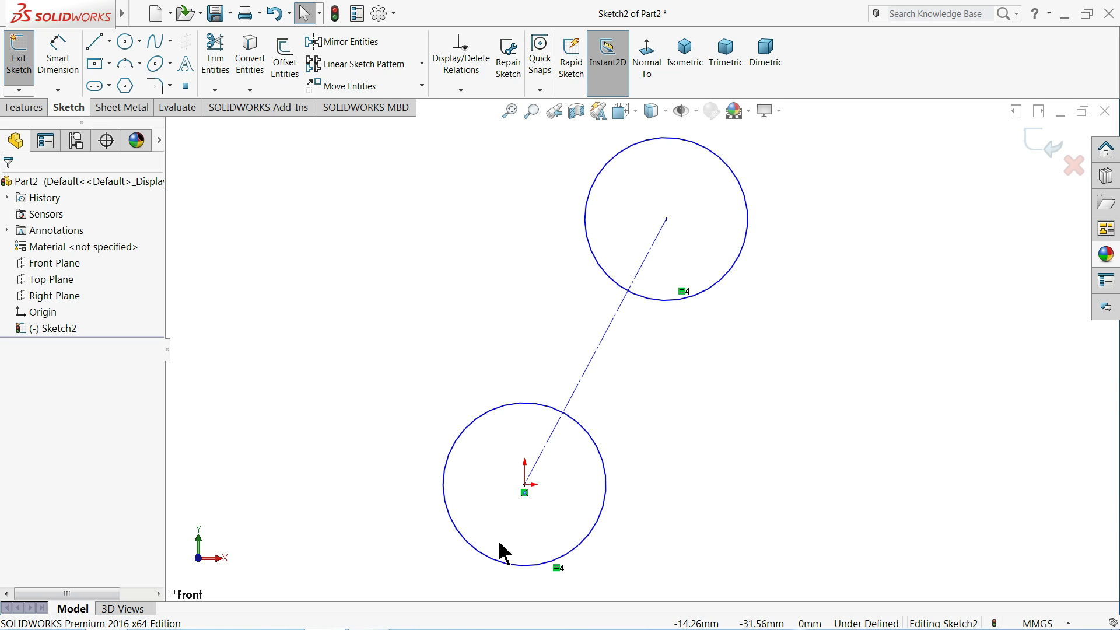
Dimension the aligned distance between the lower and upper circles' outer edges as 250 mm
{"action": "left_click", "coordinate": [57, 53]}
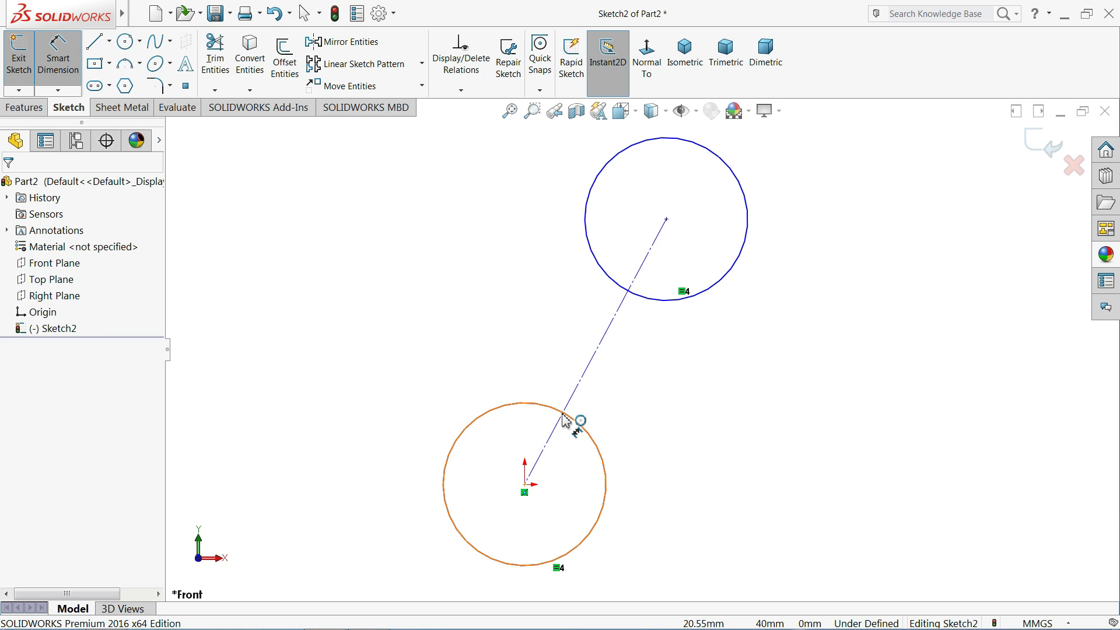
{"action": "left_click", "coordinate": [490, 564]}
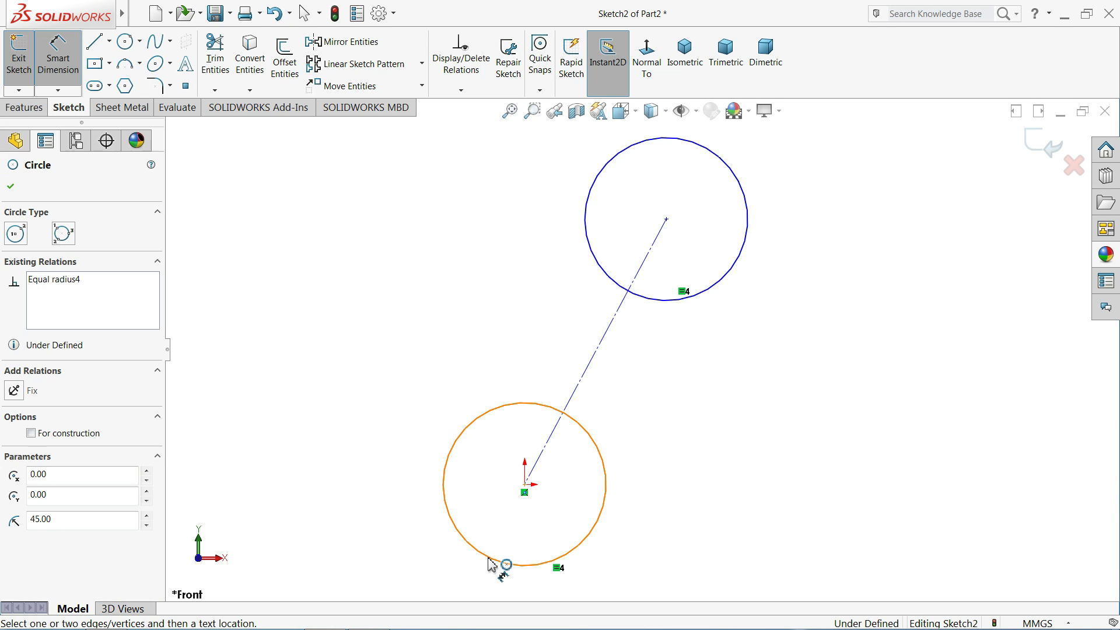
{"action": "left_click", "coordinate": [696, 151]}
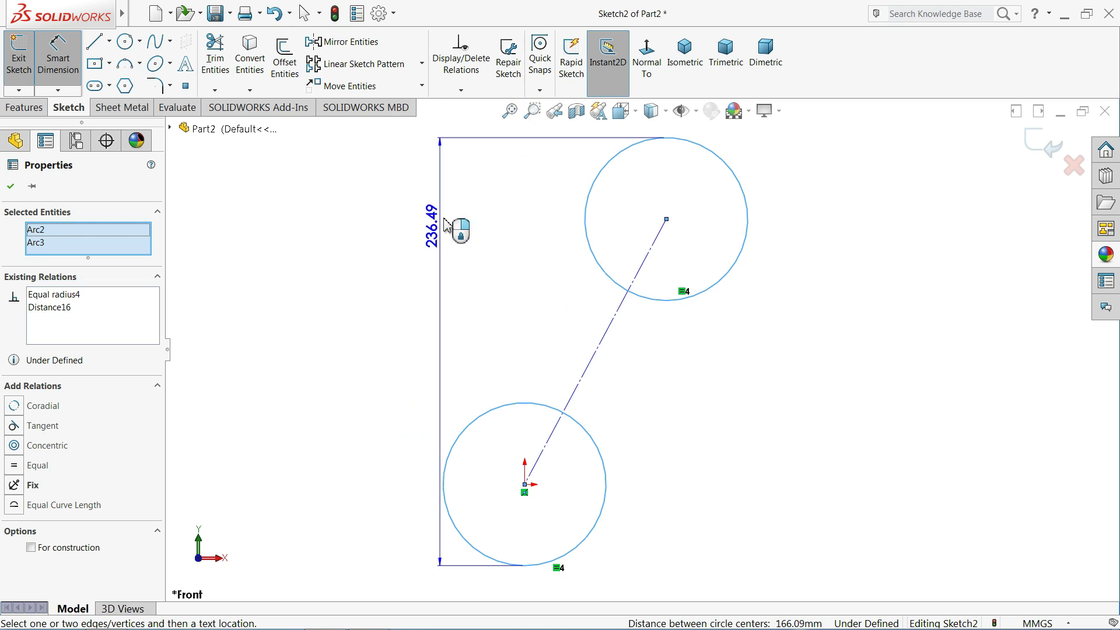
{"action": "left_click", "coordinate": [491, 192]}
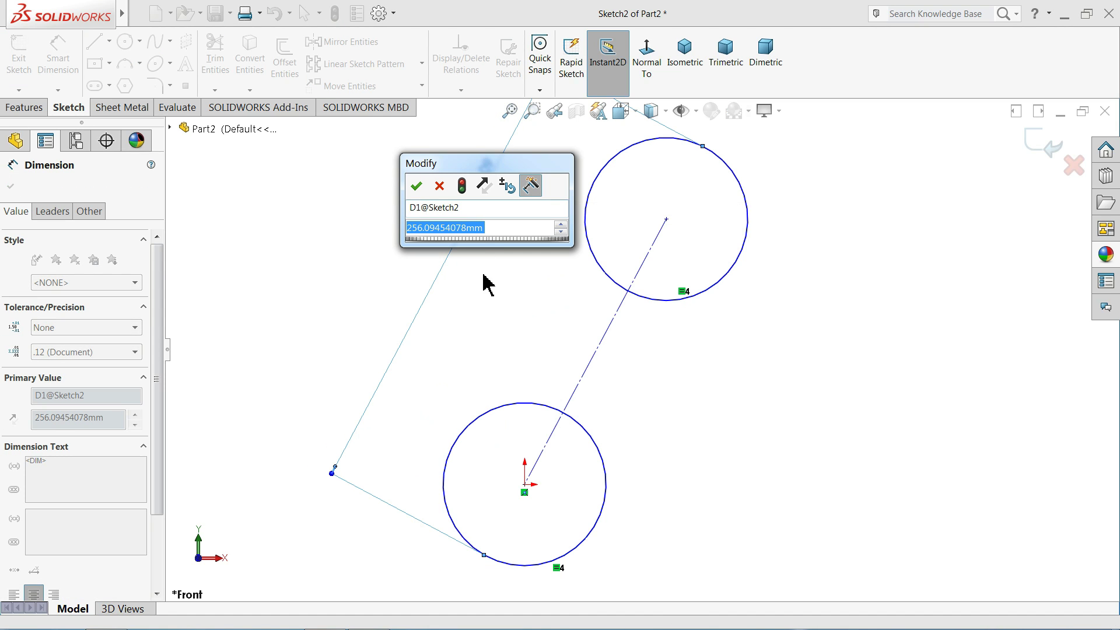
{"action": "scroll", "coordinate": [490, 315], "scroll_direction": "up", "scroll_amount": 1}
{"action": "left_click_drag", "start_coordinate": [499, 169], "coordinate": [325, 207]}
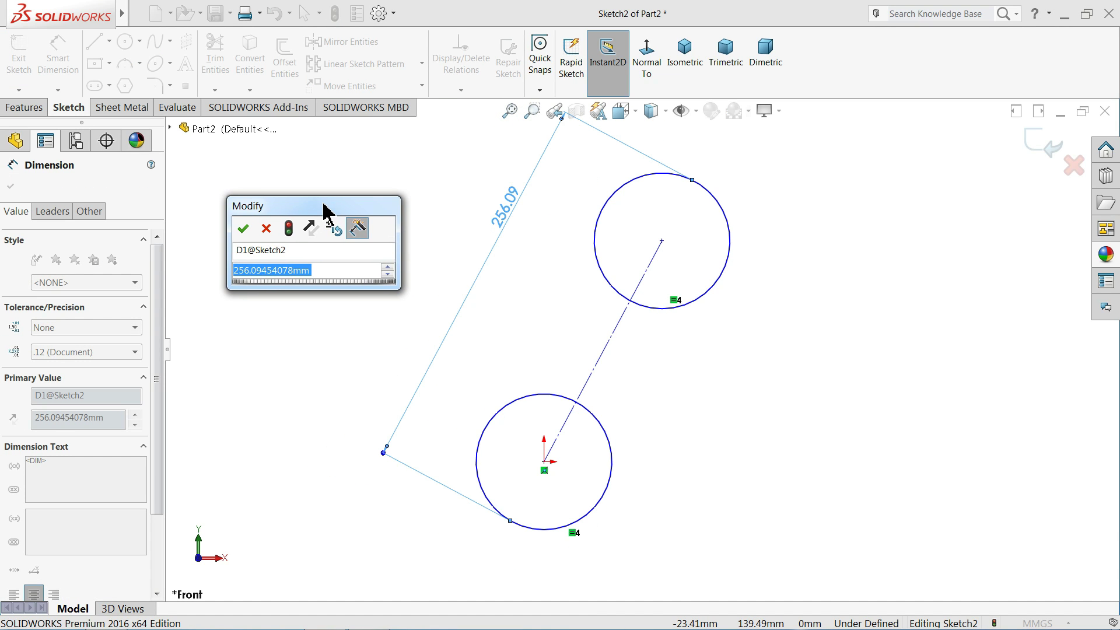
{"action": "scroll", "coordinate": [607, 242], "scroll_direction": "up", "scroll_amount": 1}
{"action": "scroll", "coordinate": [610, 242], "scroll_direction": "down", "scroll_amount": 1}
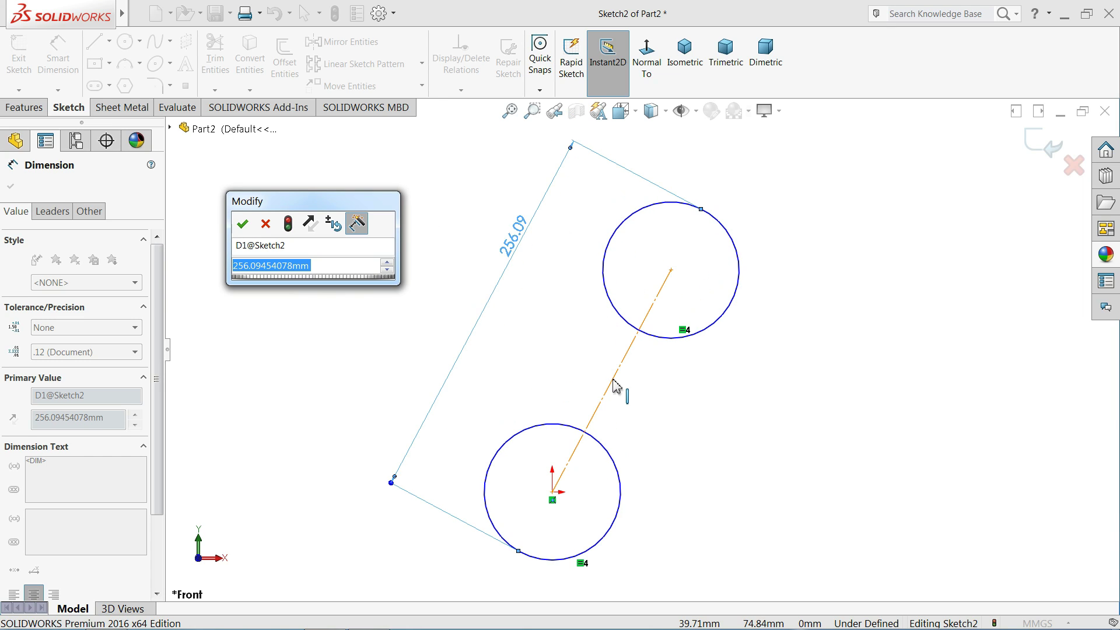
{"action": "scroll", "coordinate": [618, 390], "scroll_direction": "down", "scroll_amount": 1}
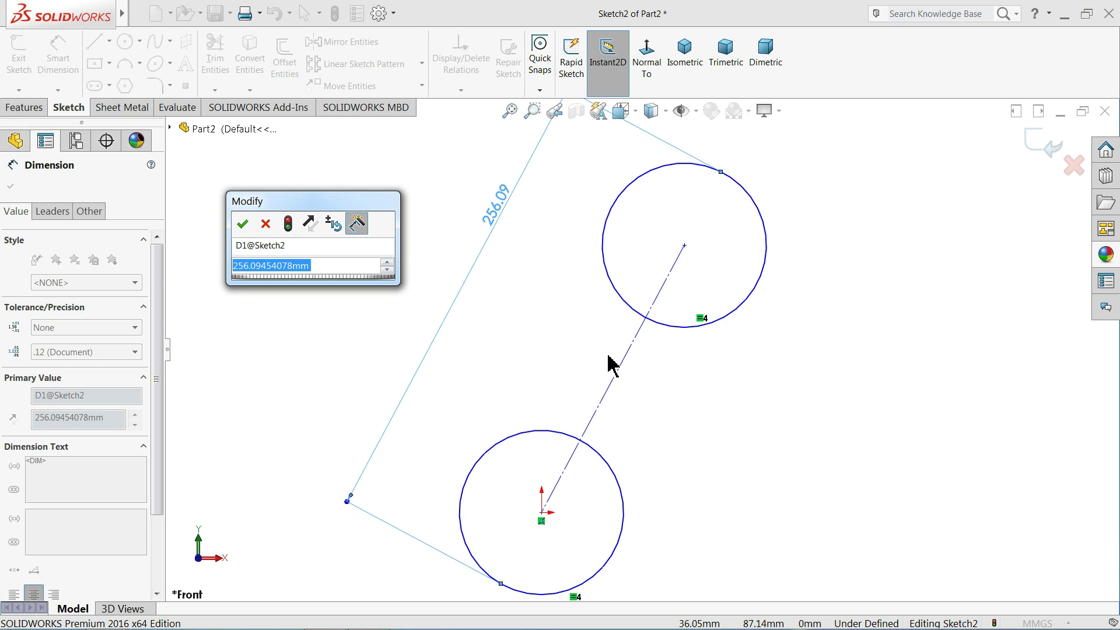
{"action": "left_click_drag", "start_coordinate": [311, 208], "coordinate": [321, 196]}
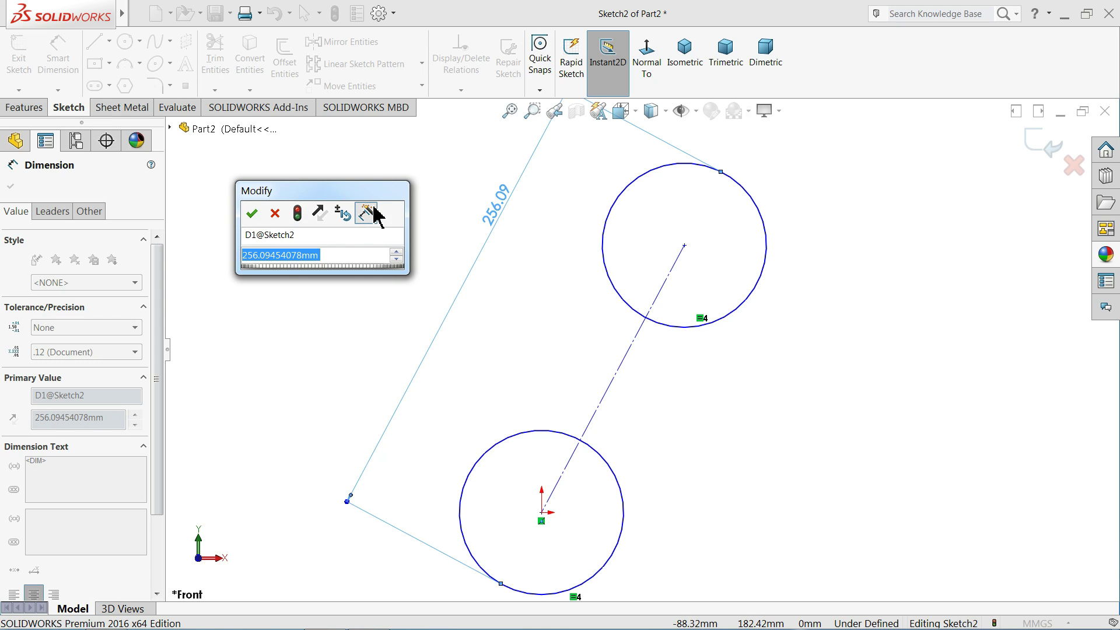
{"action": "type", "text": "250"}
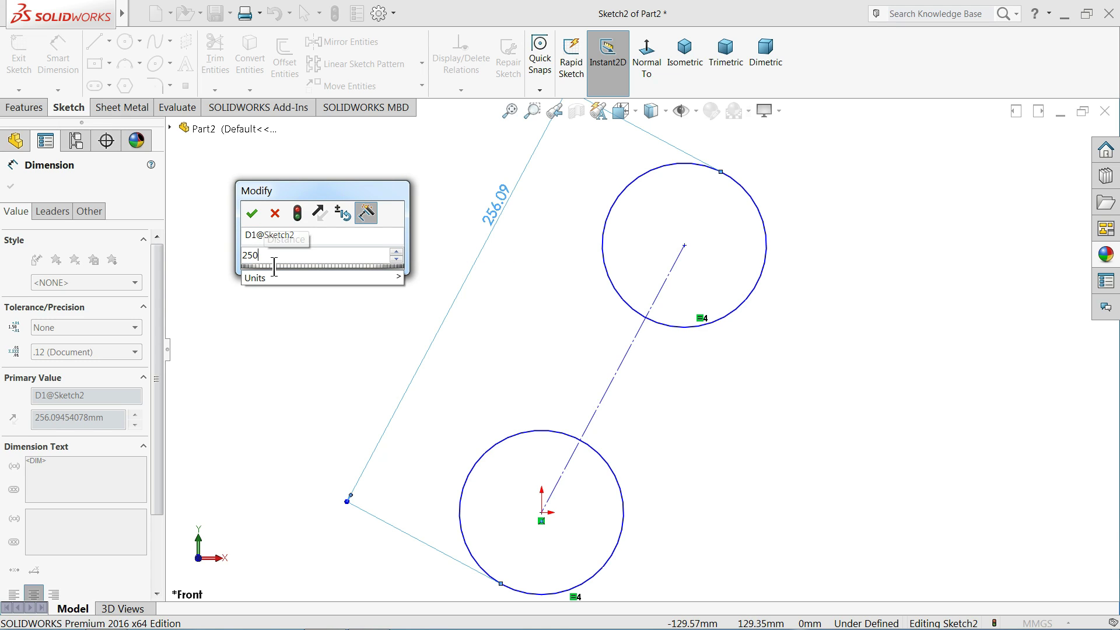
{"action": "left_click", "coordinate": [252, 214]}
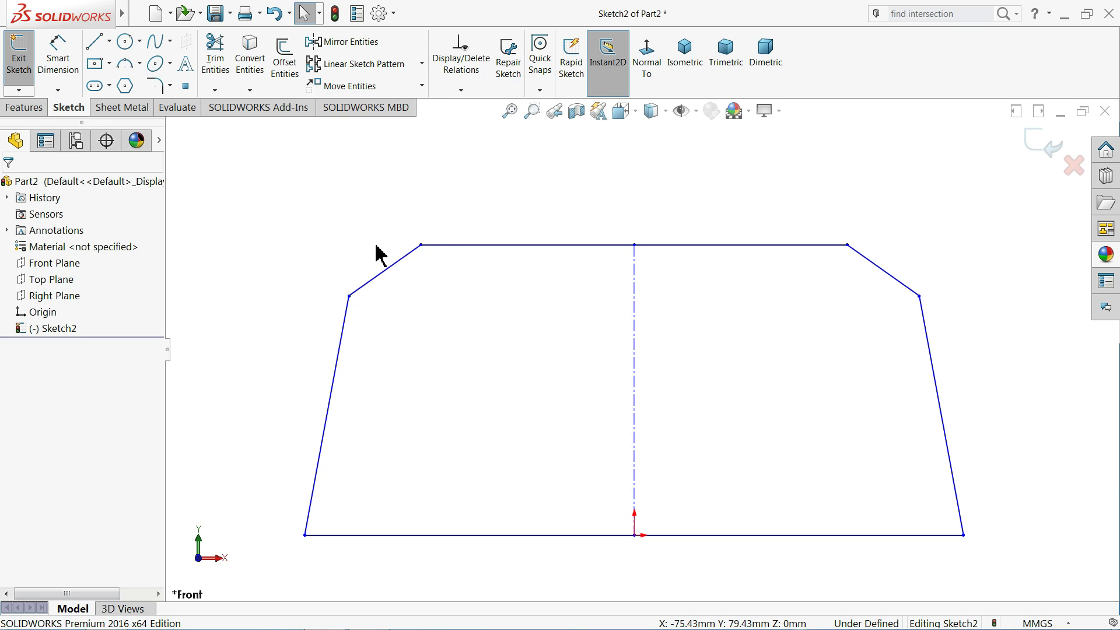
Create a virtual sharp at the left cut corner by intersecting the left slanted line with the top line
{"action": "left_click", "coordinate": [59, 63]}
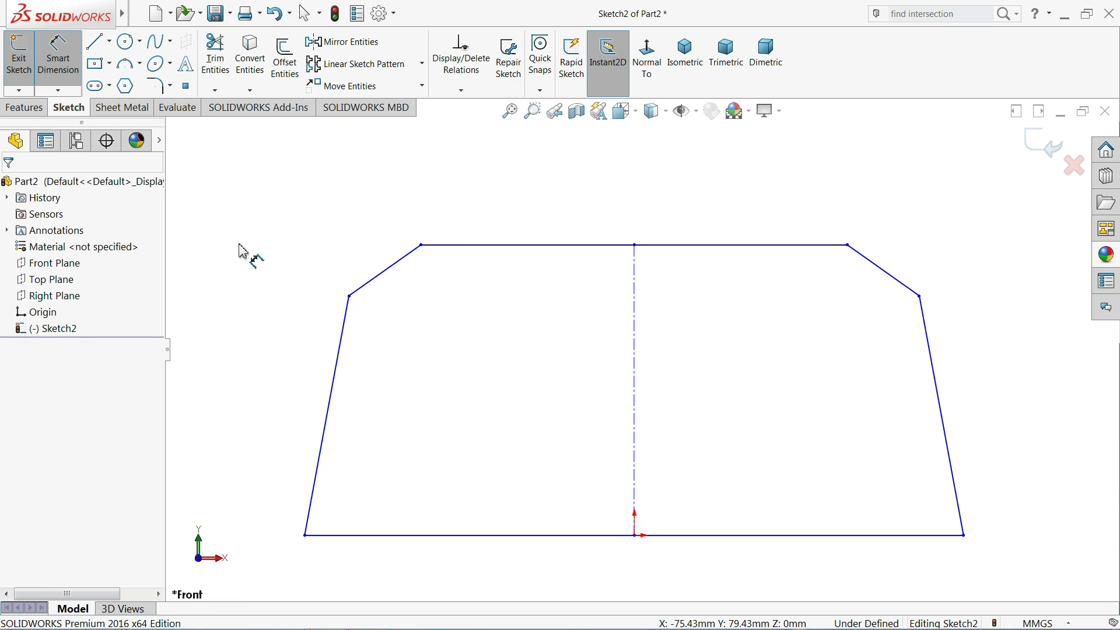
{"action": "right_click", "coordinate": [347, 319]}
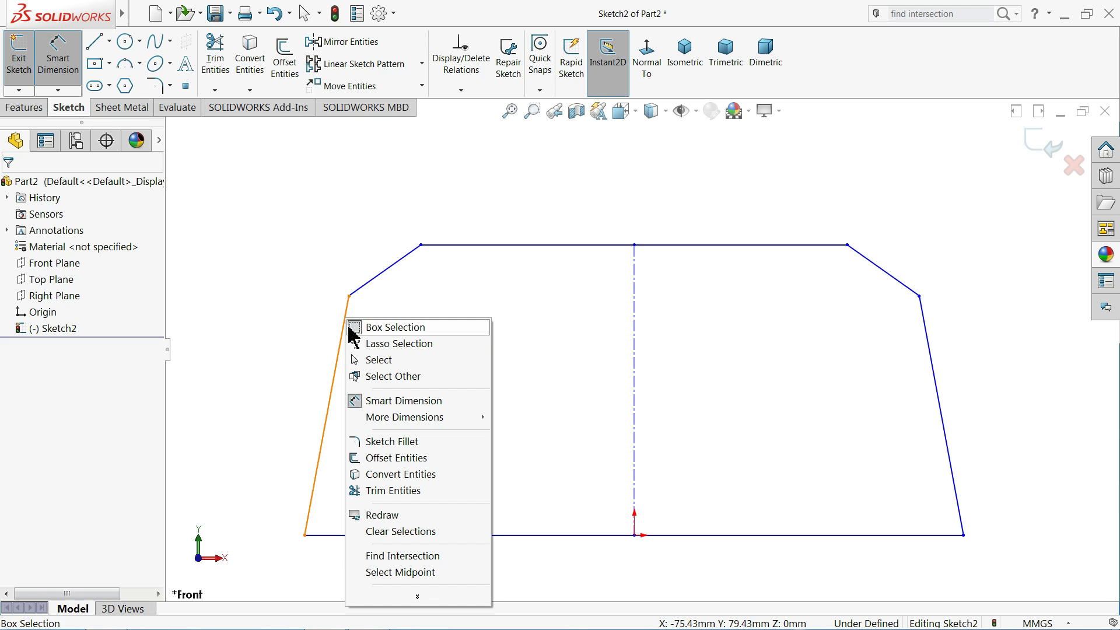
{"action": "left_click", "coordinate": [396, 557]}
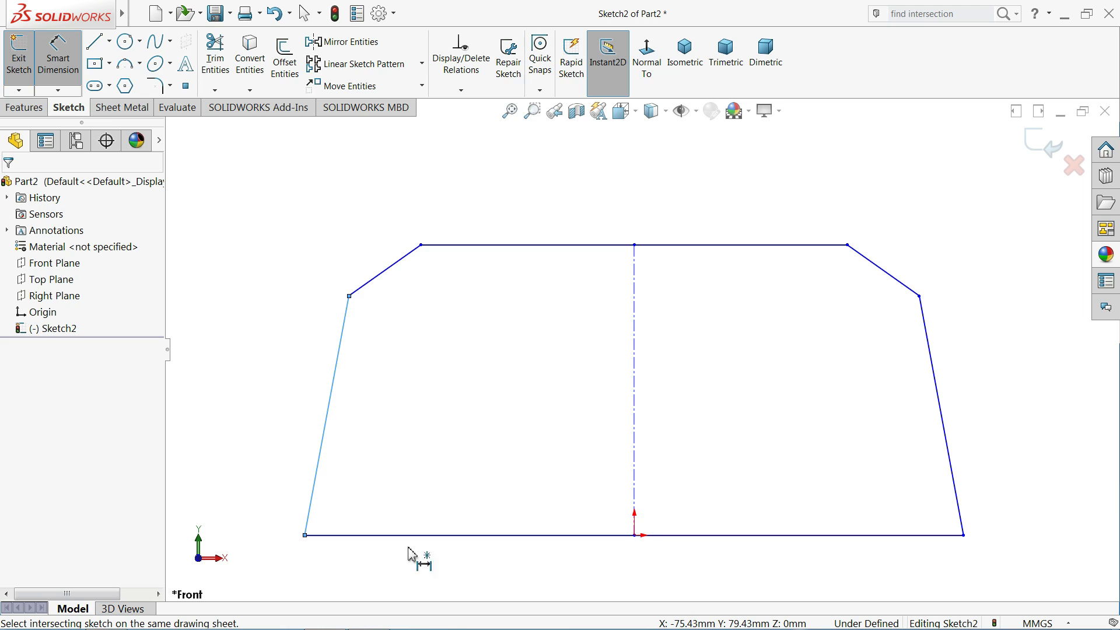
{"action": "left_click", "coordinate": [443, 245]}
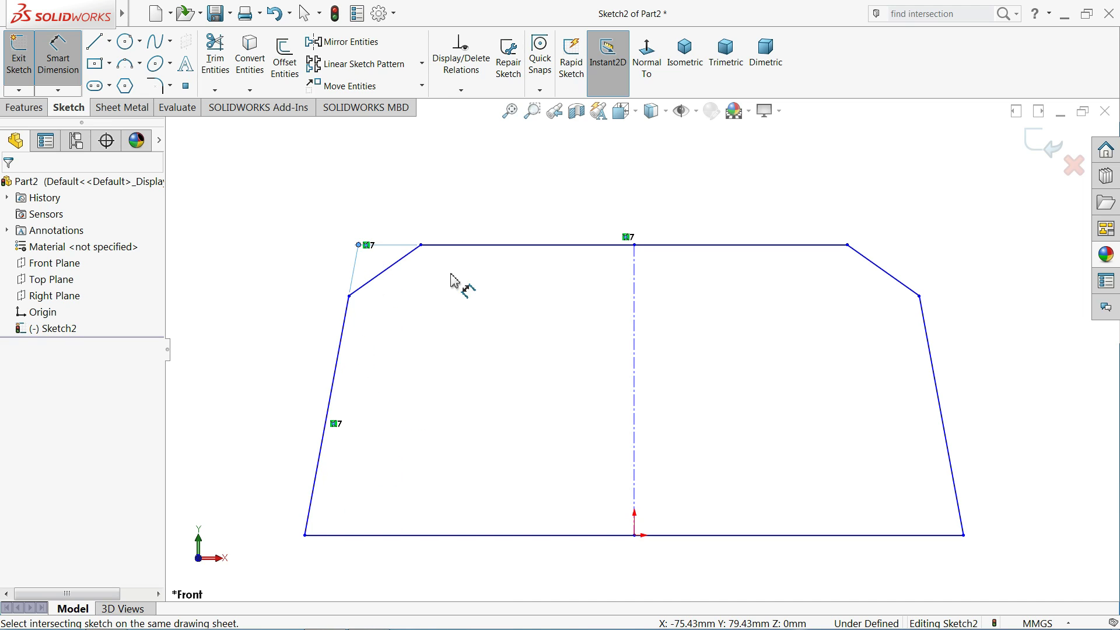
{"action": "scroll", "coordinate": [407, 272], "scroll_direction": "down", "scroll_amount": 3}
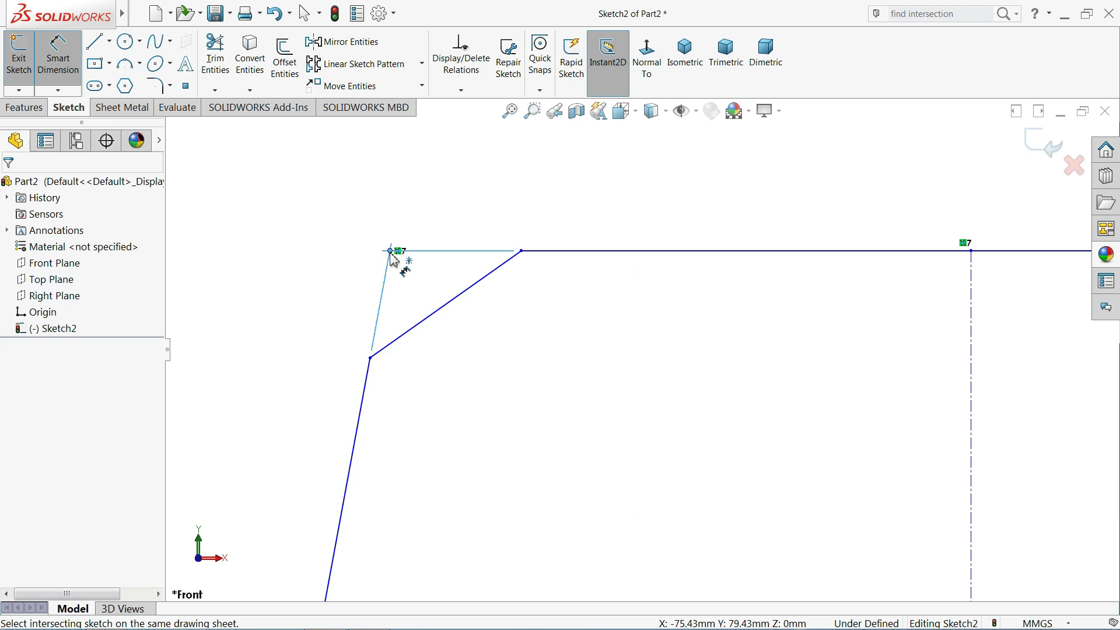
{"action": "scroll", "coordinate": [394, 261], "scroll_direction": "up", "scroll_amount": 3}
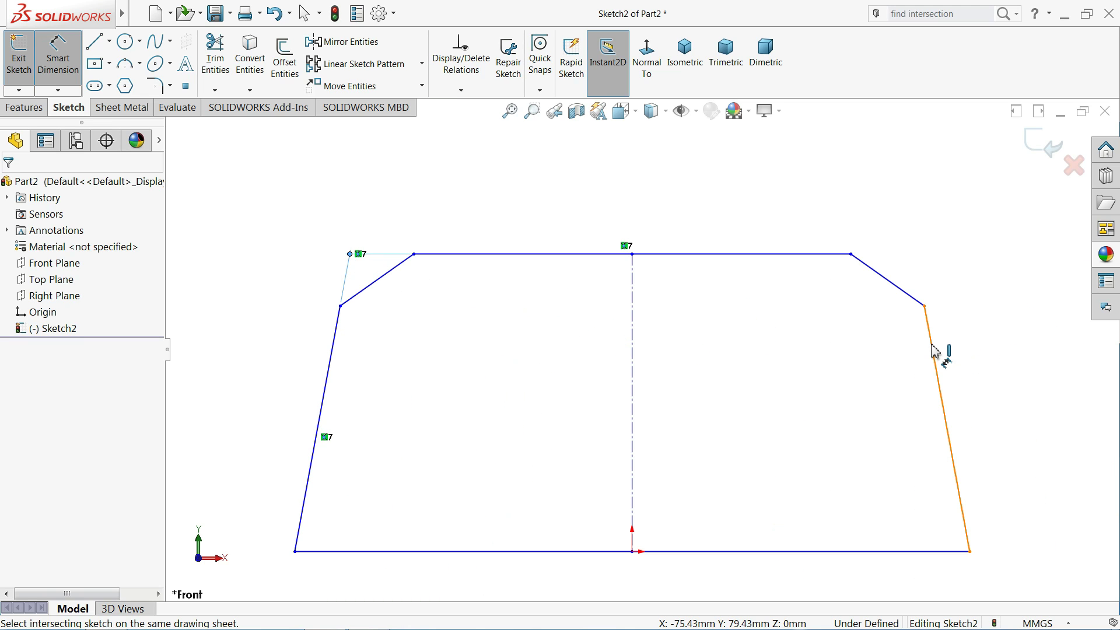
Create the right corner's virtual sharp and place the width dimension between the sharps above
{"action": "right_click", "coordinate": [946, 428]}
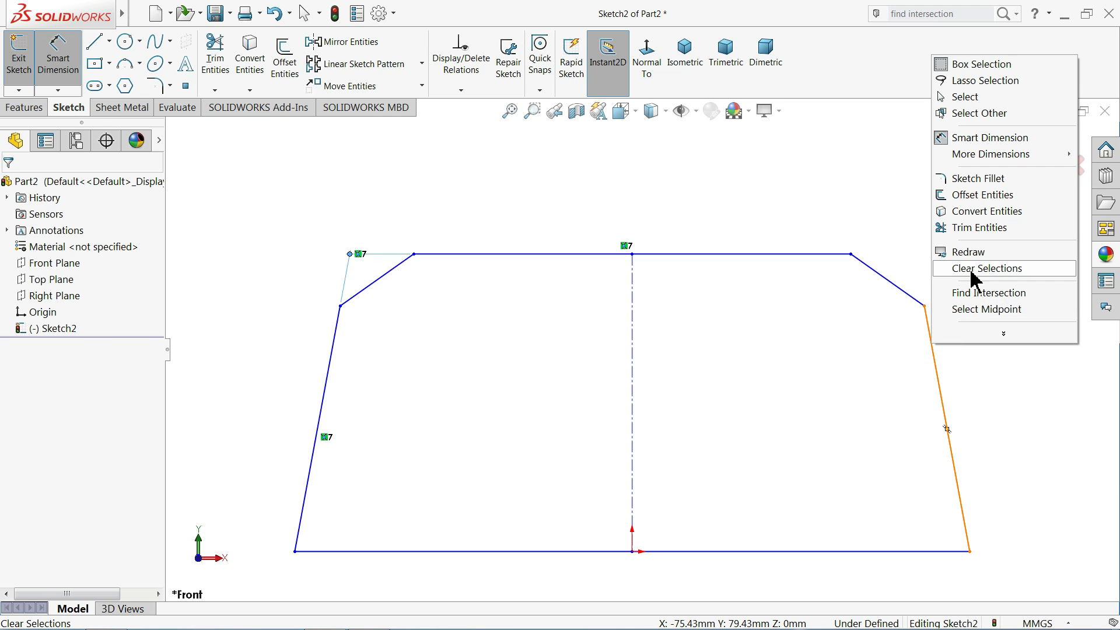
{"action": "left_click", "coordinate": [969, 293]}
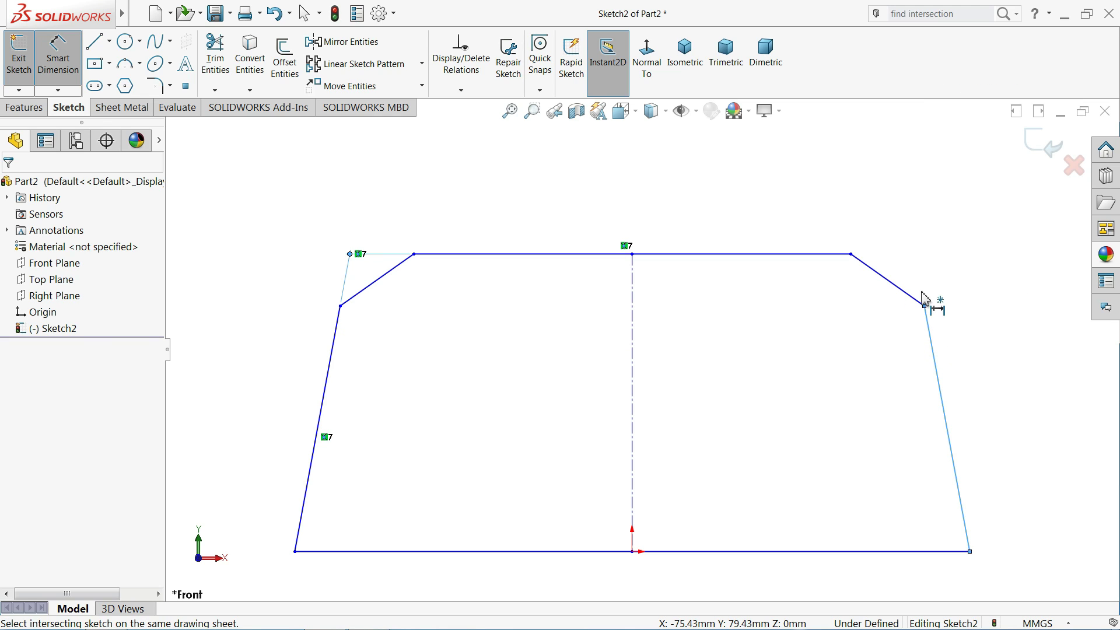
{"action": "left_click", "coordinate": [814, 257]}
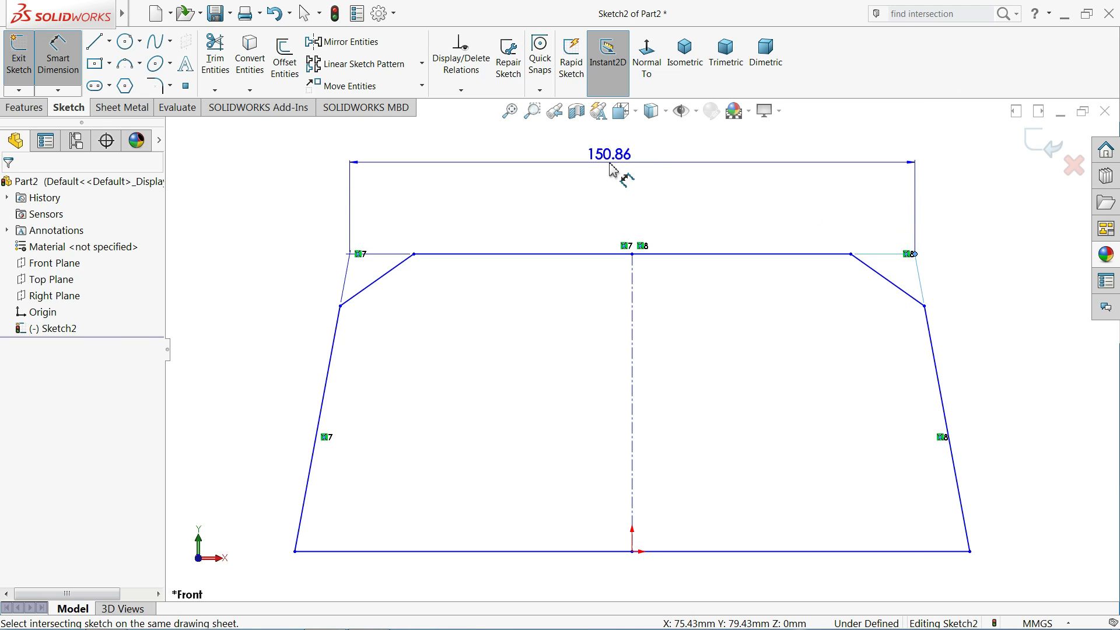
{"action": "left_click", "coordinate": [612, 169]}
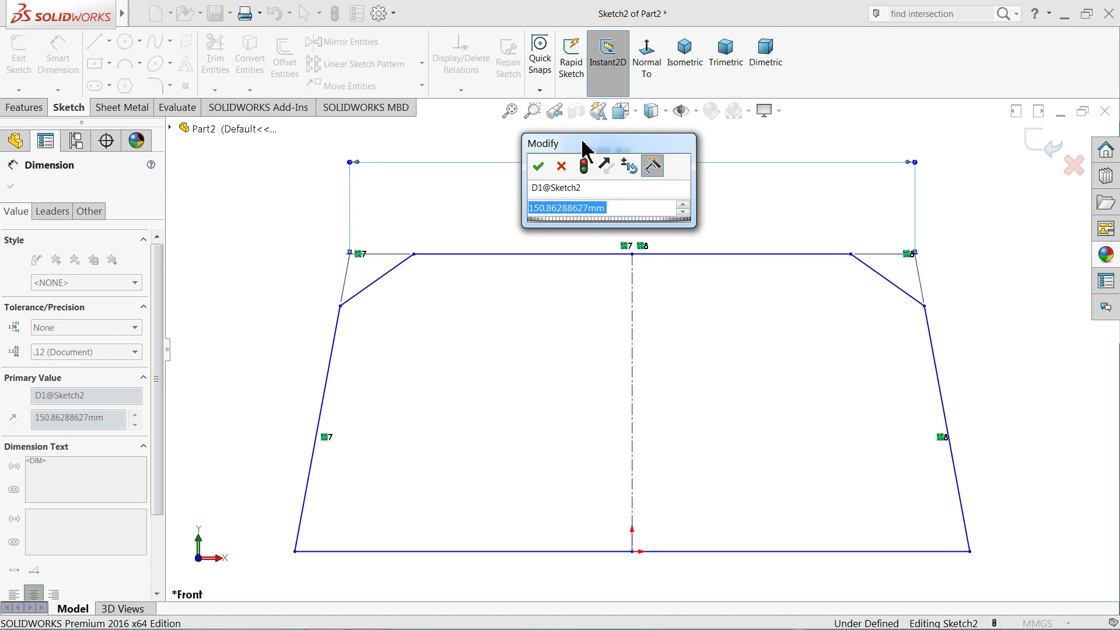
Enter 150 mm for the width between the virtual sharps and drag its label lower
{"action": "mouse_move", "coordinate": [583, 146]}
{"action": "left_mouse_down"}
{"action": "mouse_move", "coordinate": [279, 207]}
{"action": "mouse_move", "coordinate": [608, 309]}
{"action": "mouse_move", "coordinate": [563, 321]}
{"action": "left_mouse_up"}
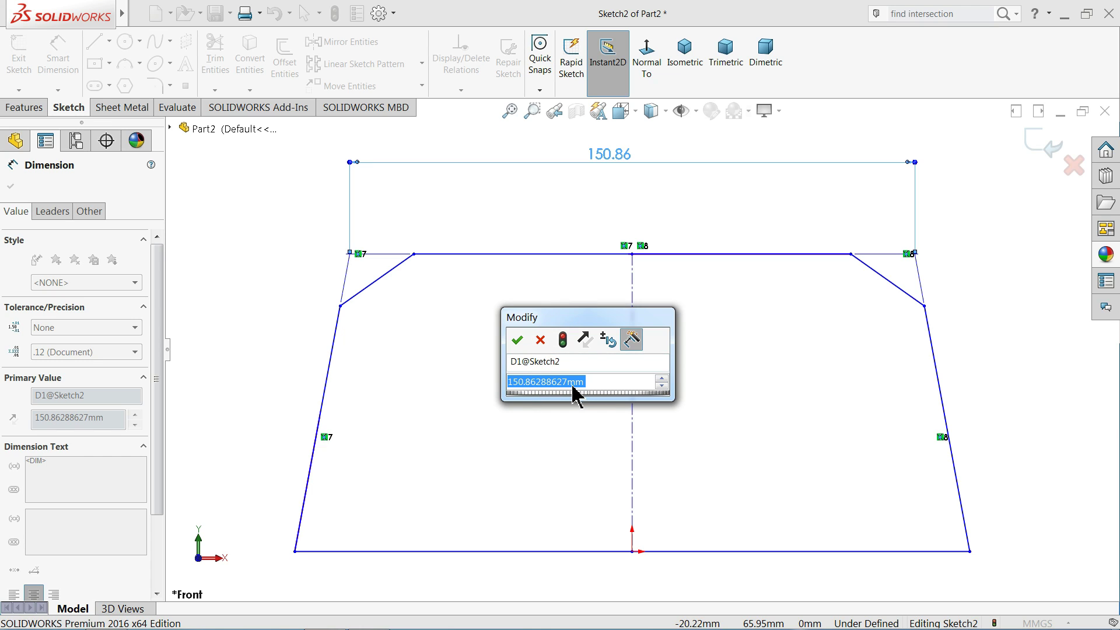
{"action": "type", "text": "150"}
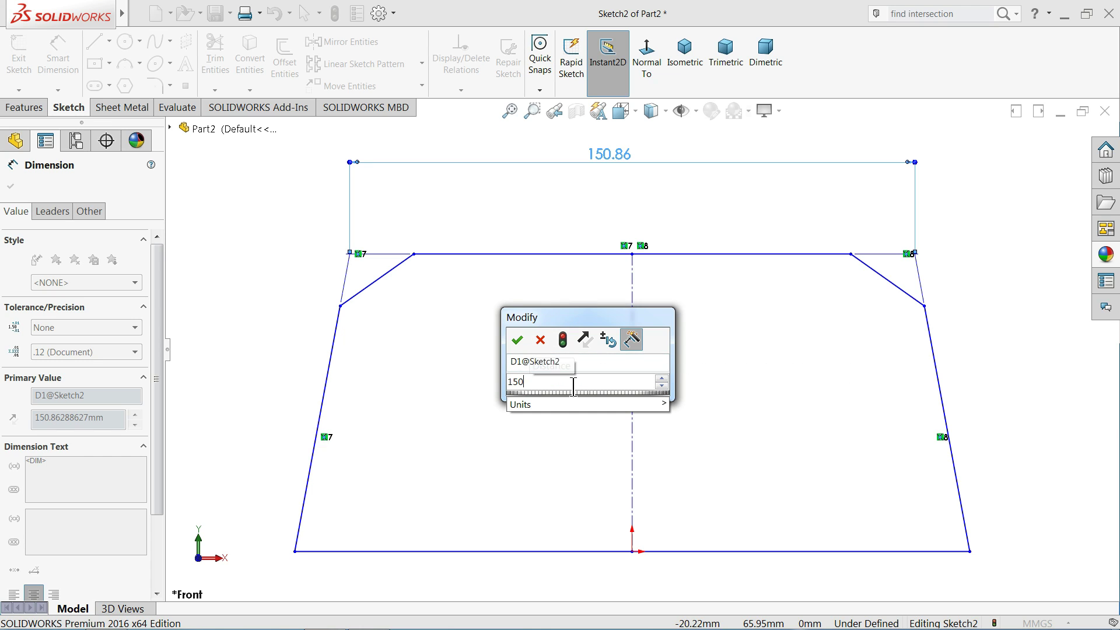
{"action": "key", "text": "Return"}
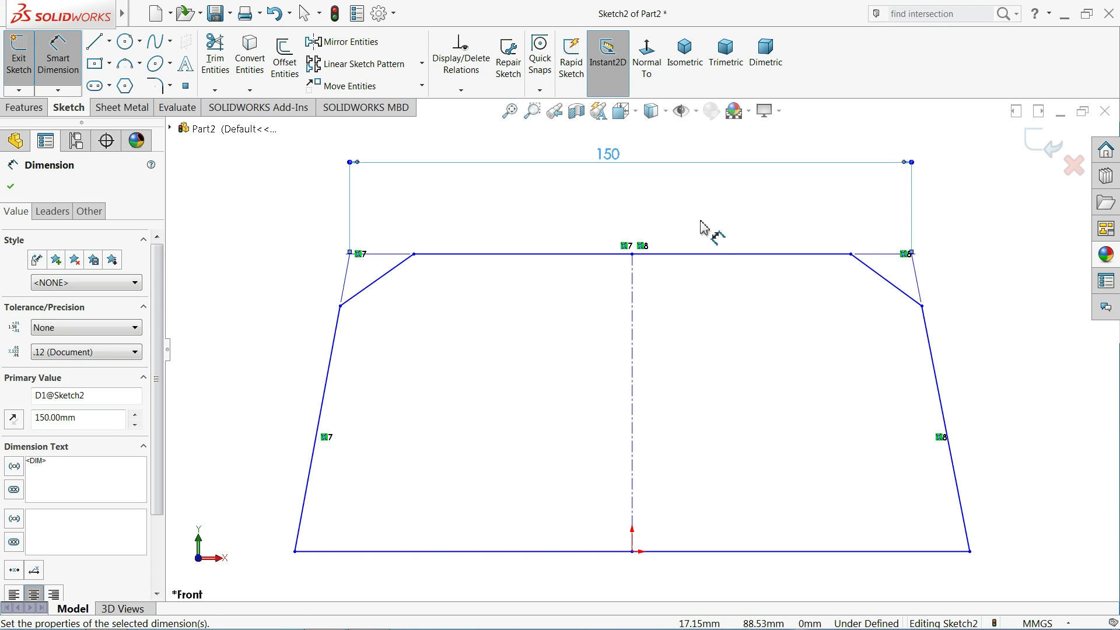
{"action": "left_click_drag", "start_coordinate": [612, 157], "coordinate": [632, 194]}
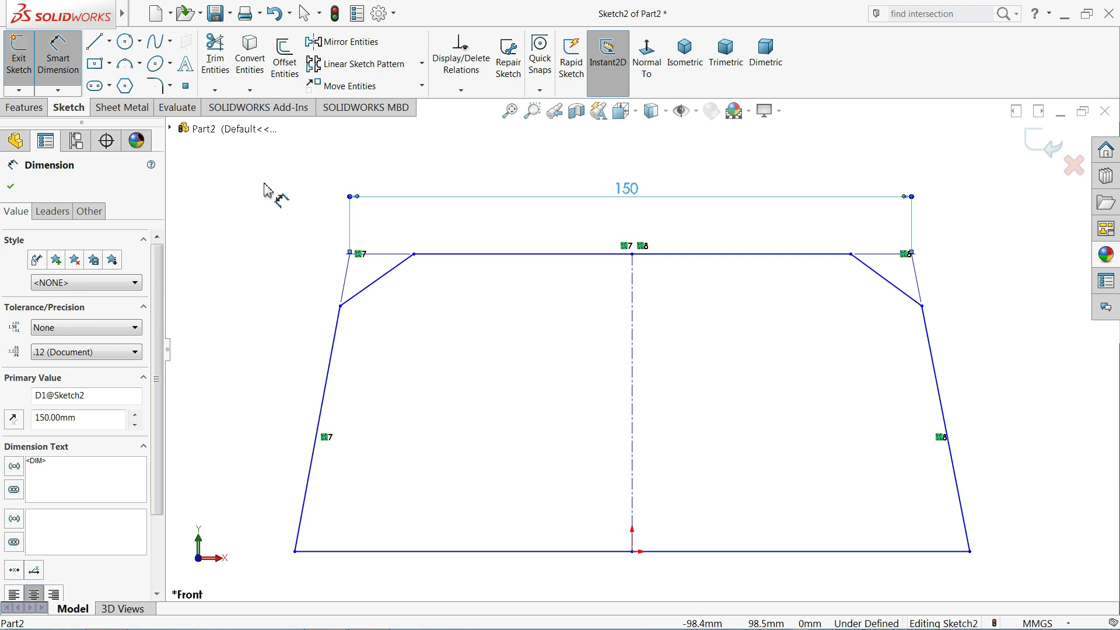
Close the dimension panel and exit Smart Dimension, keeping the 150 mm width
{"action": "key", "text": "Escape"}
{"action": "left_click", "coordinate": [57, 55]}
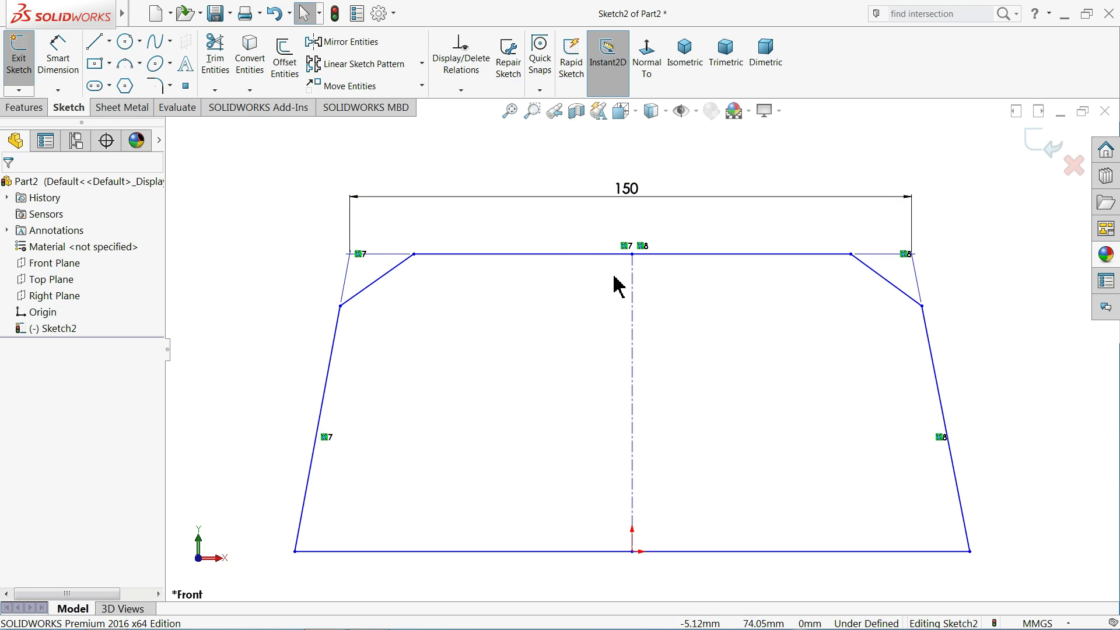
{"action": "scroll", "coordinate": [700, 402], "scroll_direction": "down", "scroll_amount": 1}
{"action": "scroll", "coordinate": [679, 388], "scroll_direction": "up", "scroll_amount": 1}
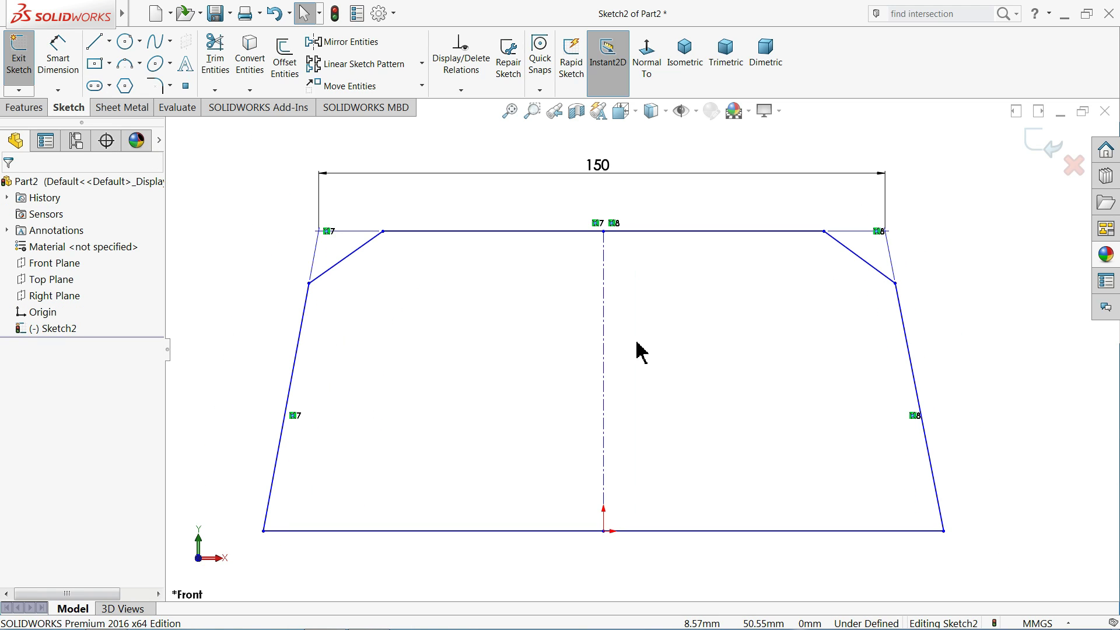